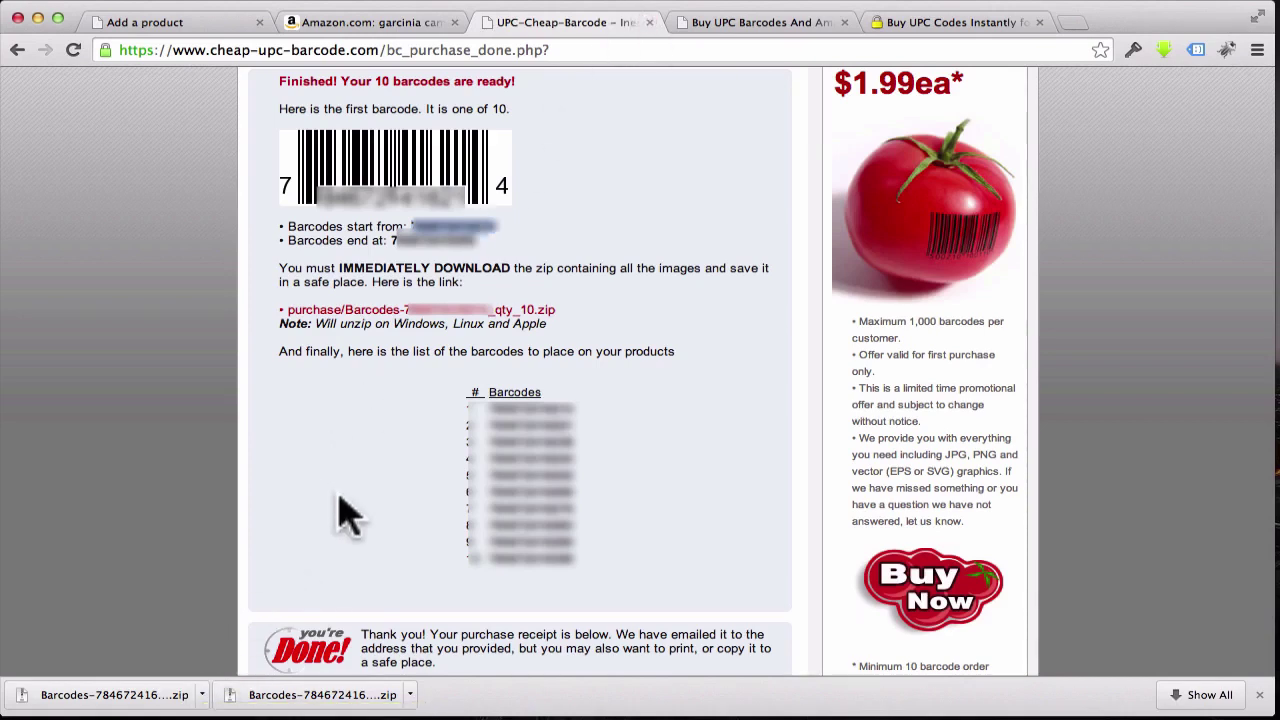
- Close the cheap-upc-barcode.com purchase page and the Speedy Barcodes and Instant UPC Codes websites
{"action": "scroll", "coordinate": [520, 250], "scroll_direction": "down", "scroll_amount": 1}
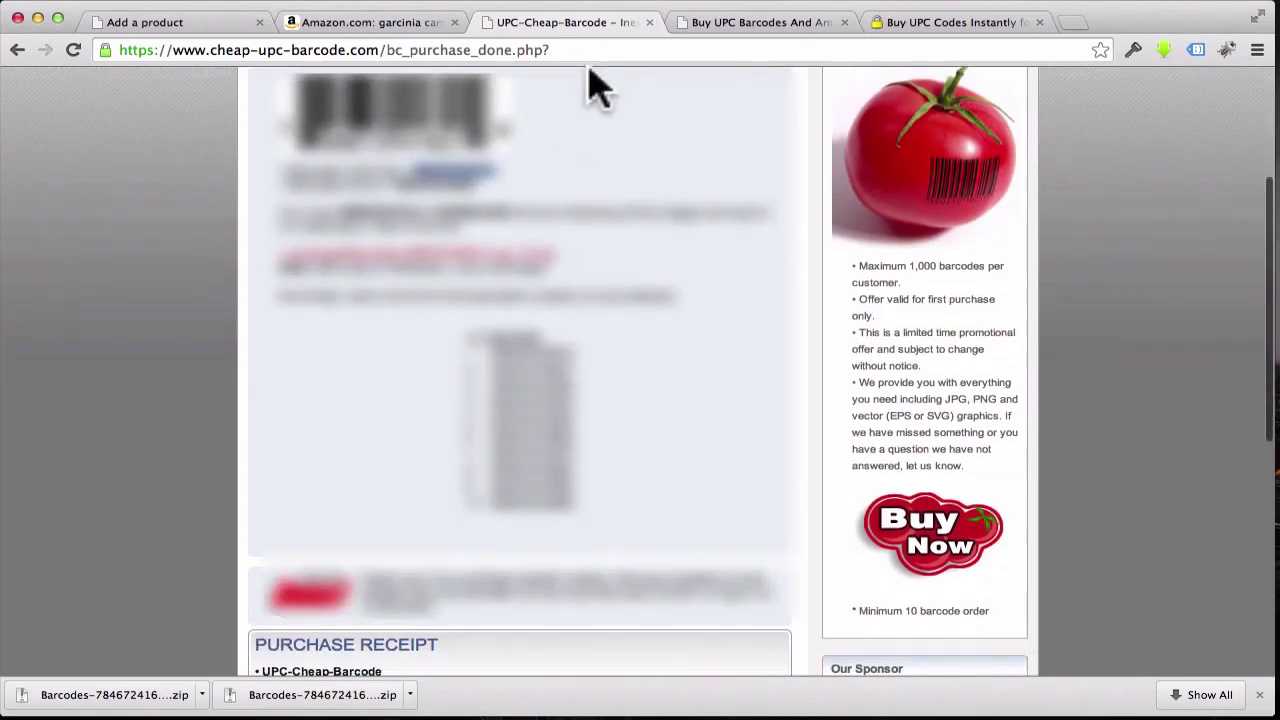
{"action": "left_click", "coordinate": [650, 22]}
{"action": "scroll", "coordinate": [620, 210], "scroll_direction": "up", "scroll_amount": 1}
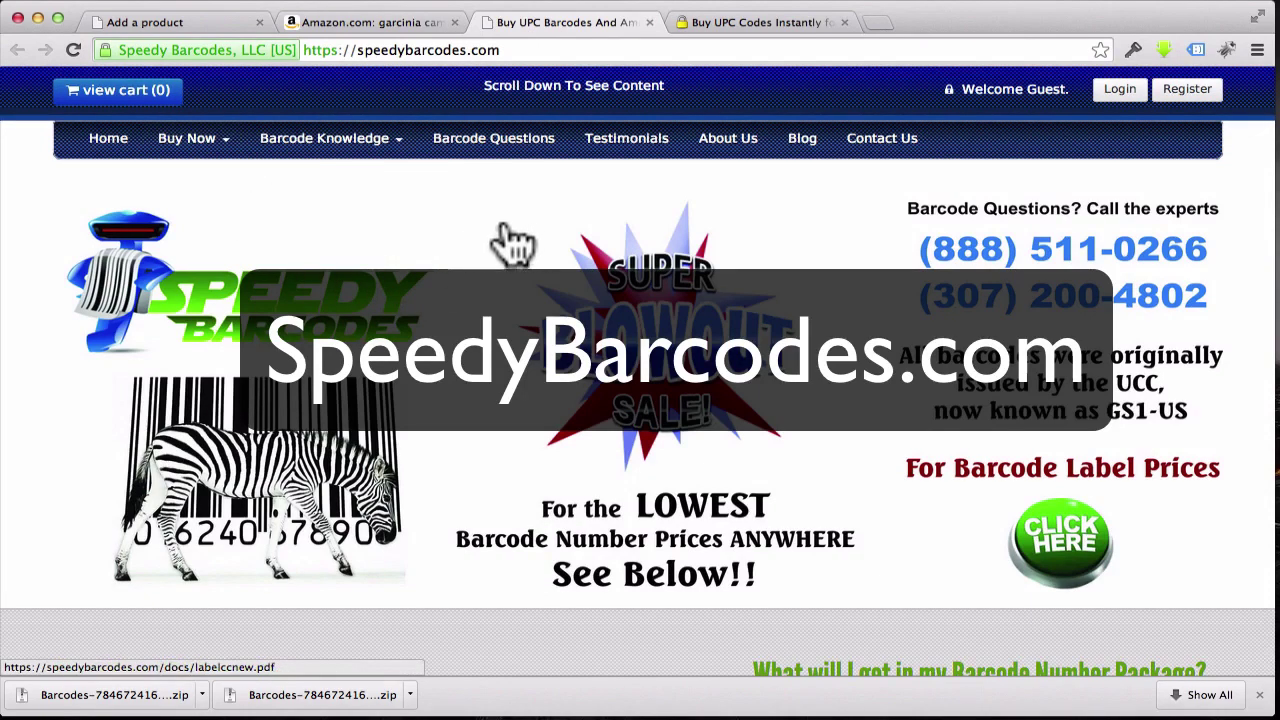
{"action": "left_click", "coordinate": [646, 22]}
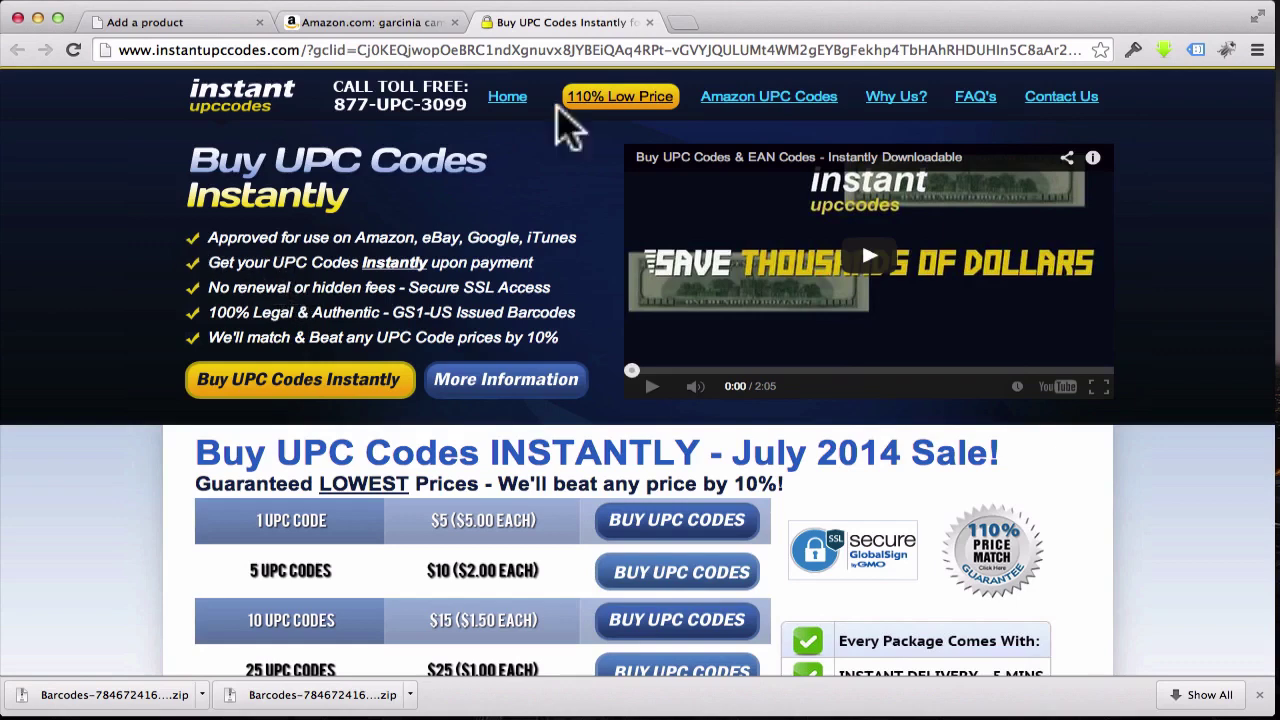
{"action": "left_click", "coordinate": [650, 22]}
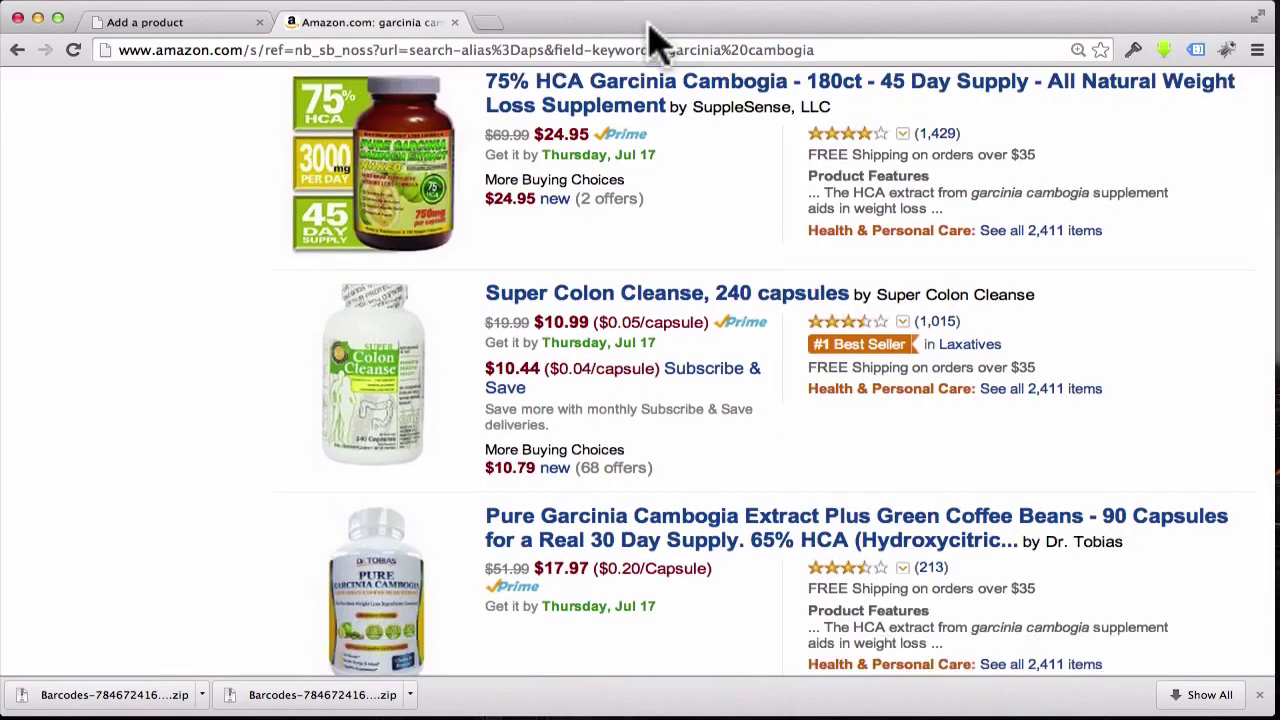
- Return to the Add a product form, replace the EAN or UPC entry with the copied barcode number, and continue to the offer details
{"action": "left_click", "coordinate": [153, 24]}
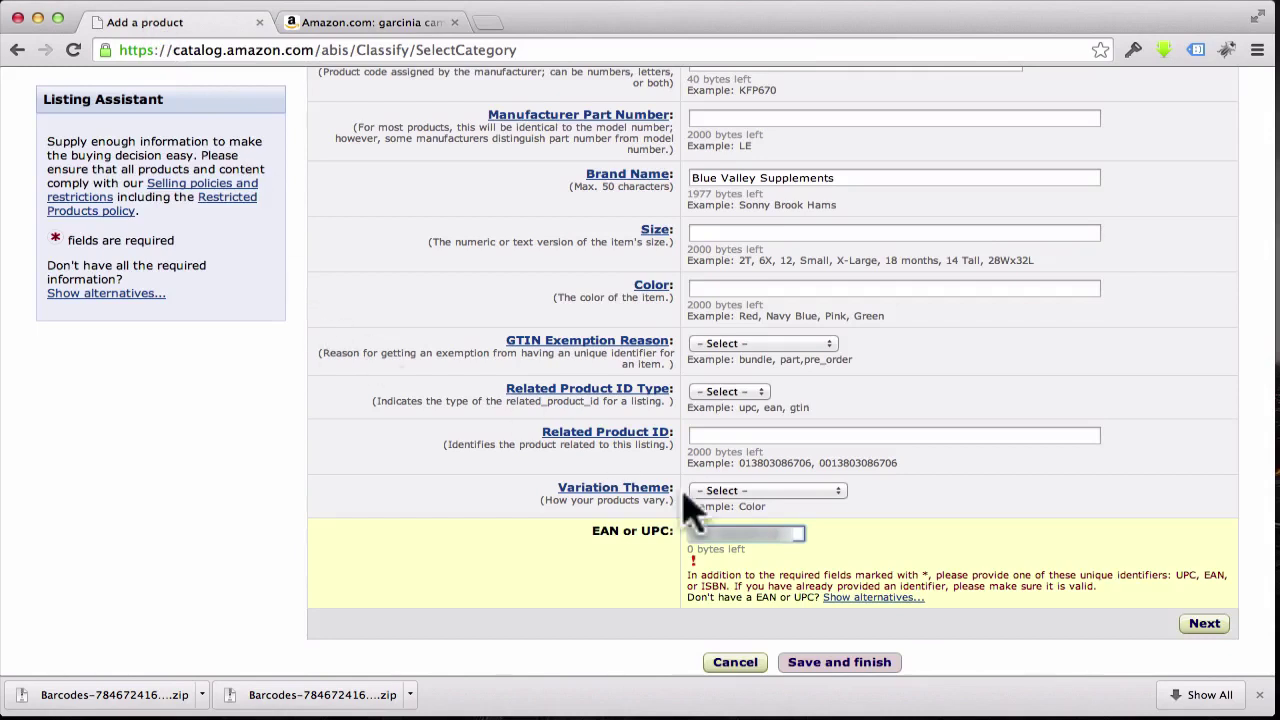
{"action": "left_click", "coordinate": [741, 535]}
{"action": "key", "text": "BackSpace"}
{"action": "key", "text": "ctrl+v"}
{"action": "left_click", "coordinate": [862, 648]}
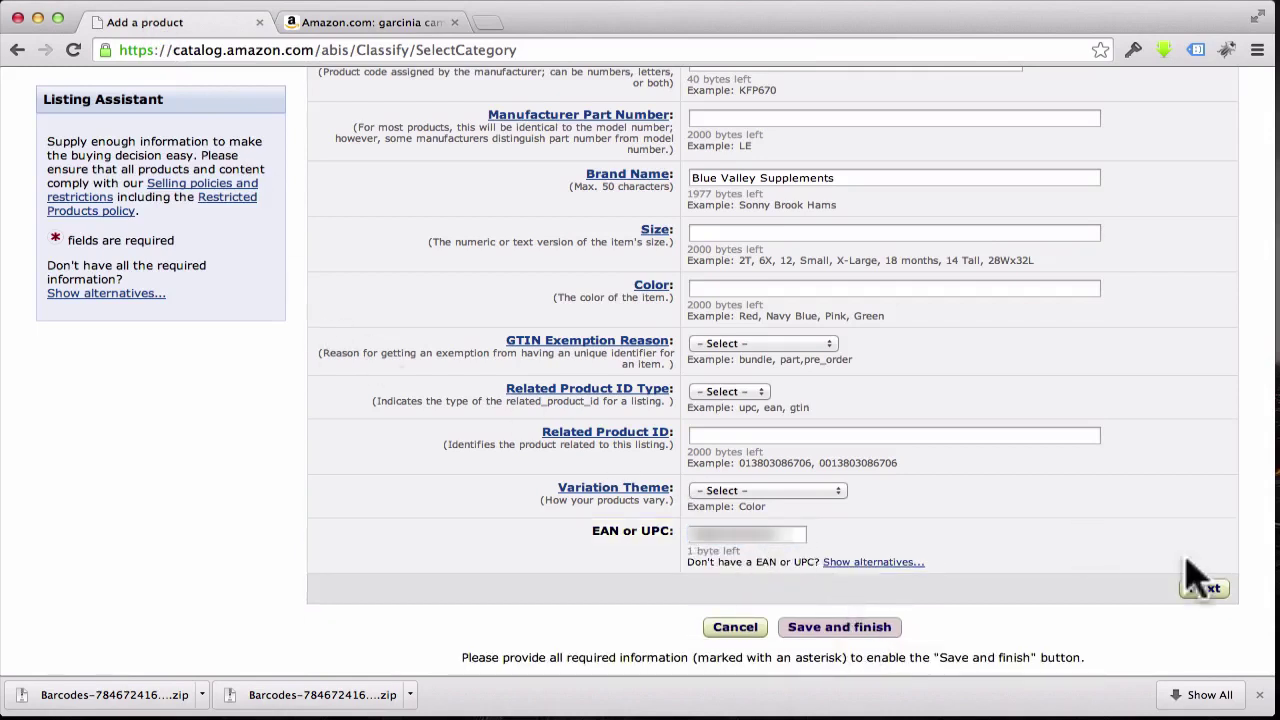
{"action": "left_click", "coordinate": [1203, 589]}
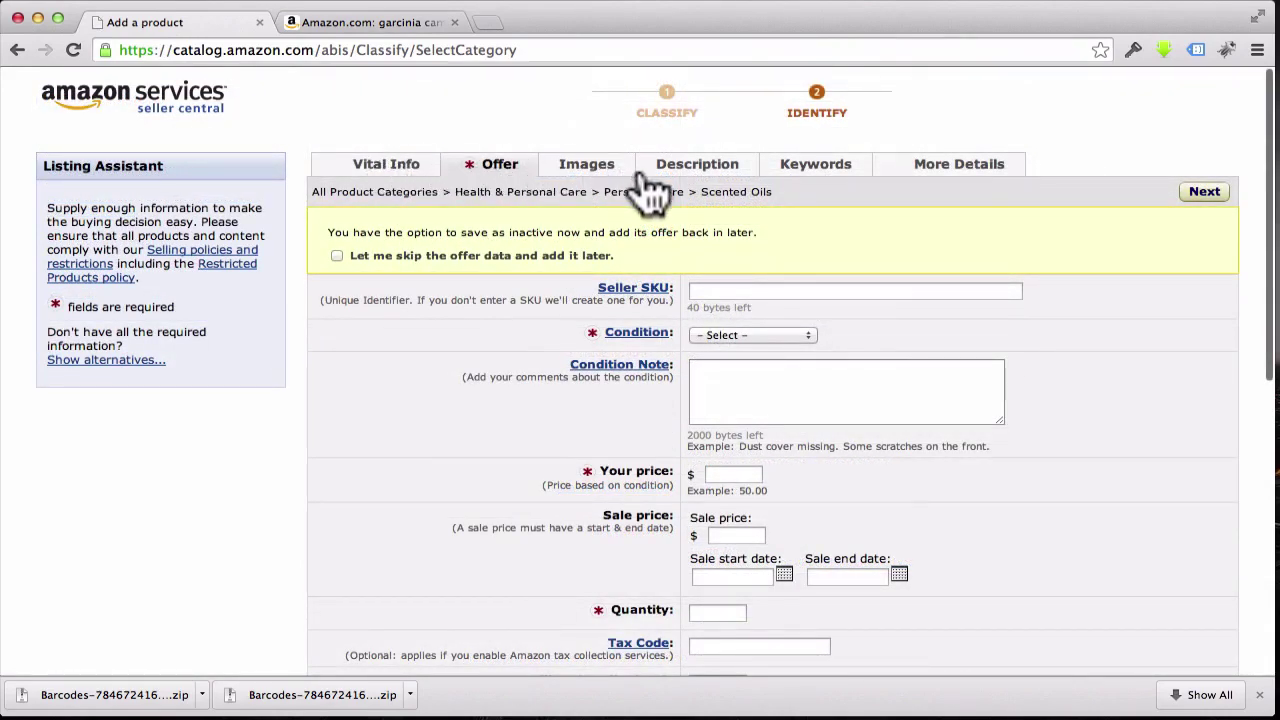
- Look through the Vital Info, Offer, Images, Description, Keywords and More Details sections of the product form
{"action": "left_click", "coordinate": [362, 172]}
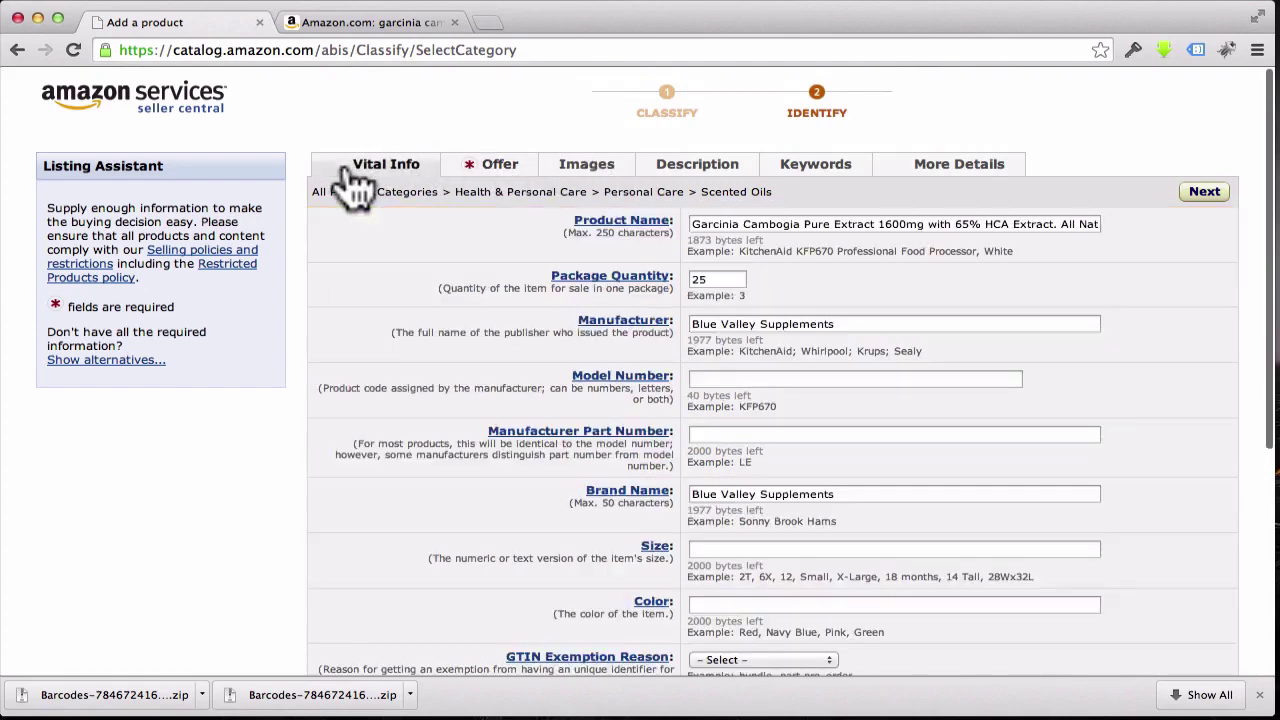
{"action": "left_click", "coordinate": [500, 170]}
{"action": "left_click", "coordinate": [586, 168]}
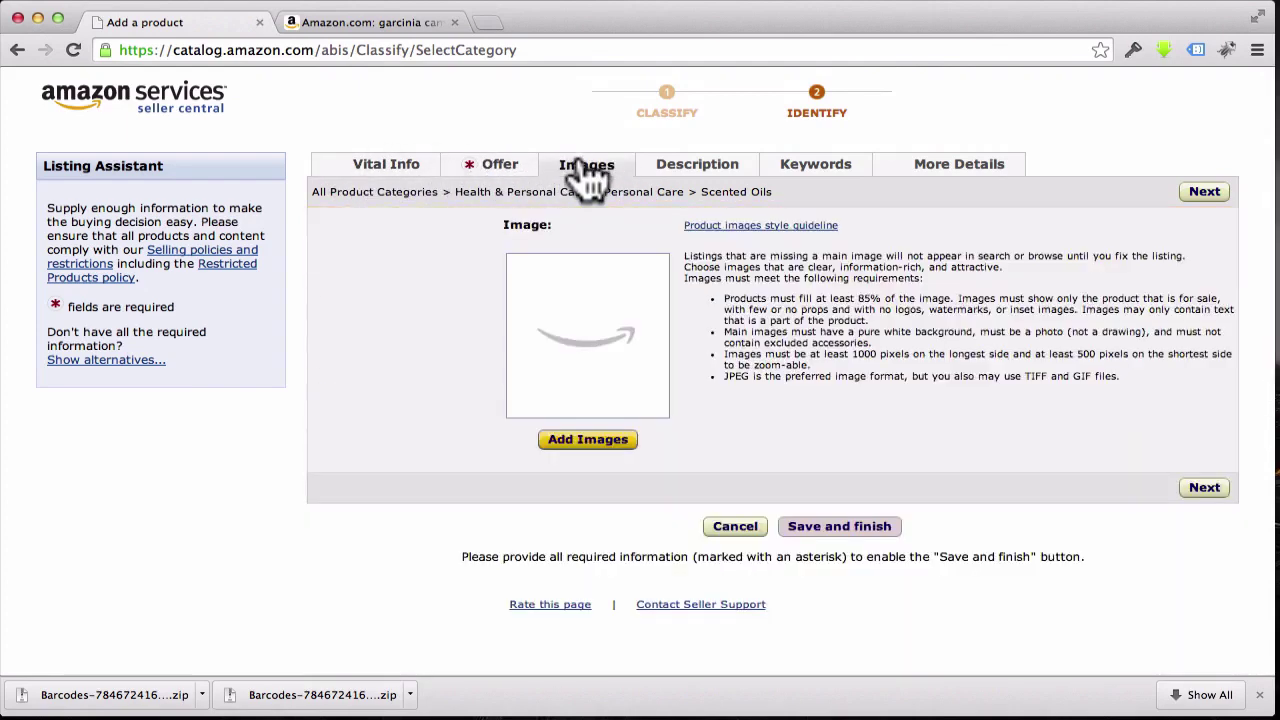
{"action": "left_click", "coordinate": [682, 172]}
{"action": "left_click", "coordinate": [862, 178]}
{"action": "left_click", "coordinate": [935, 180]}
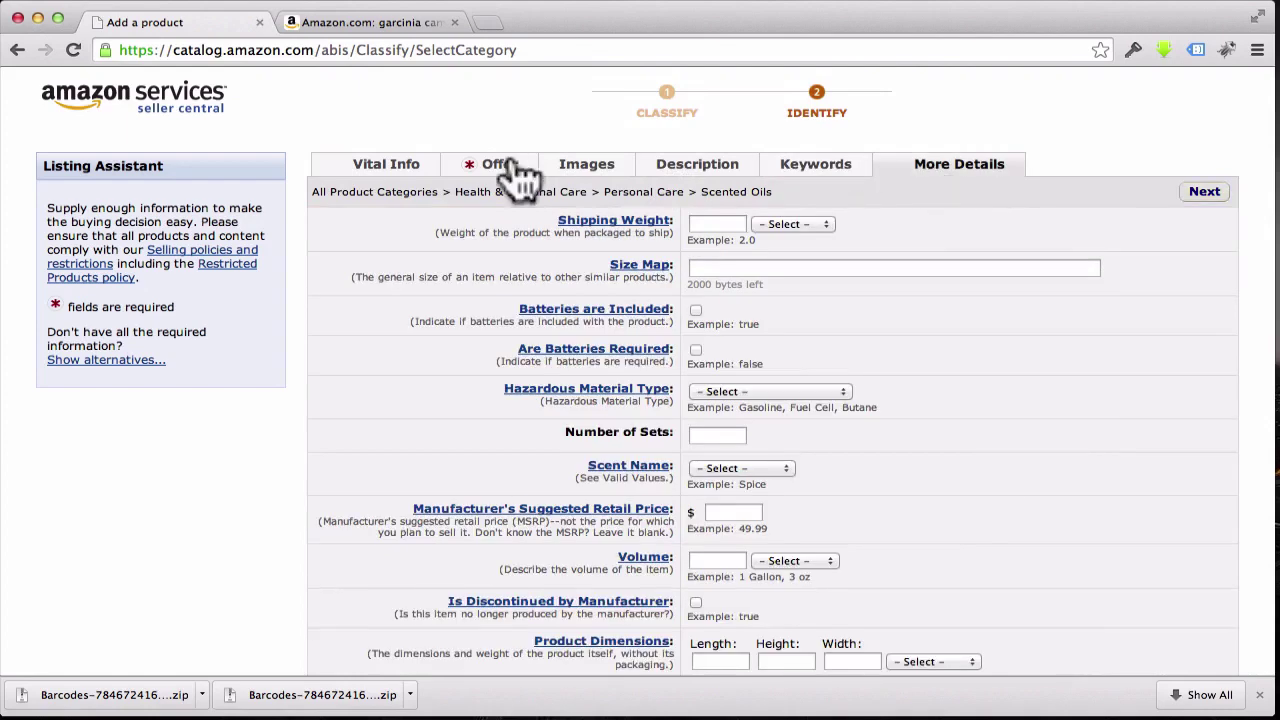
- Set the product's condition to New in the offer details
{"action": "left_click", "coordinate": [492, 182]}
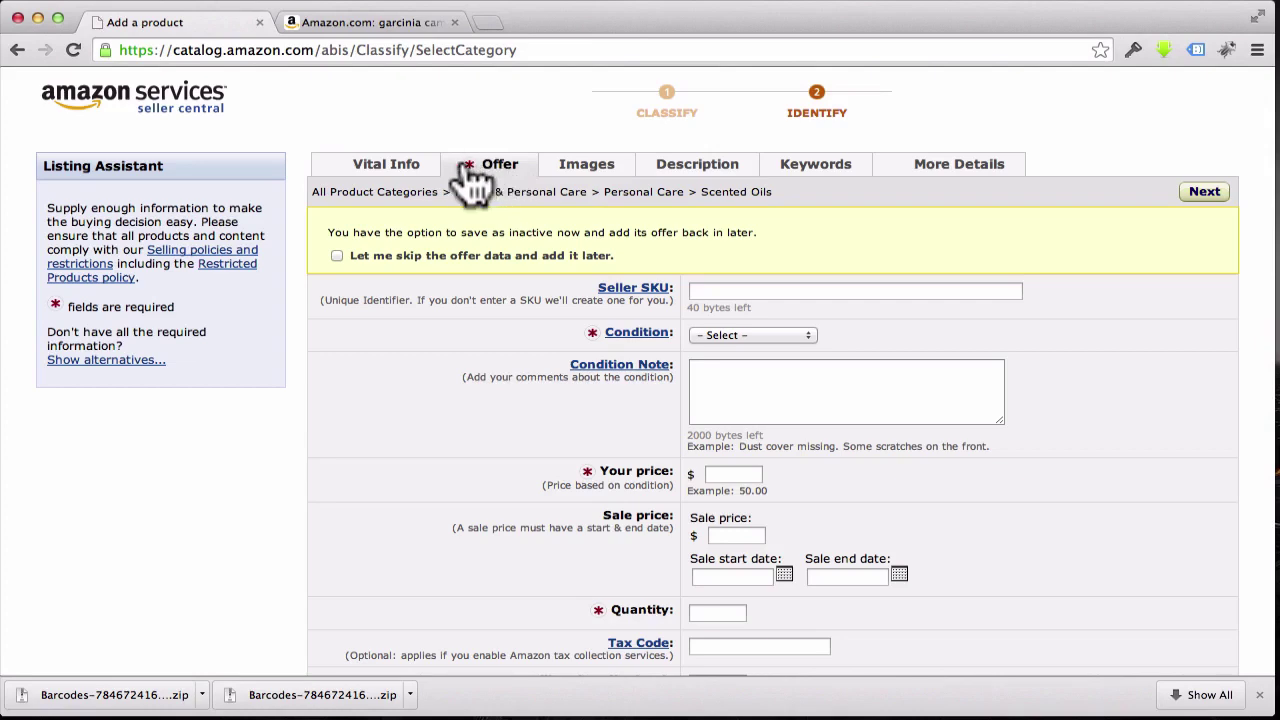
{"action": "scroll", "coordinate": [995, 300], "scroll_direction": "down", "scroll_amount": 3}
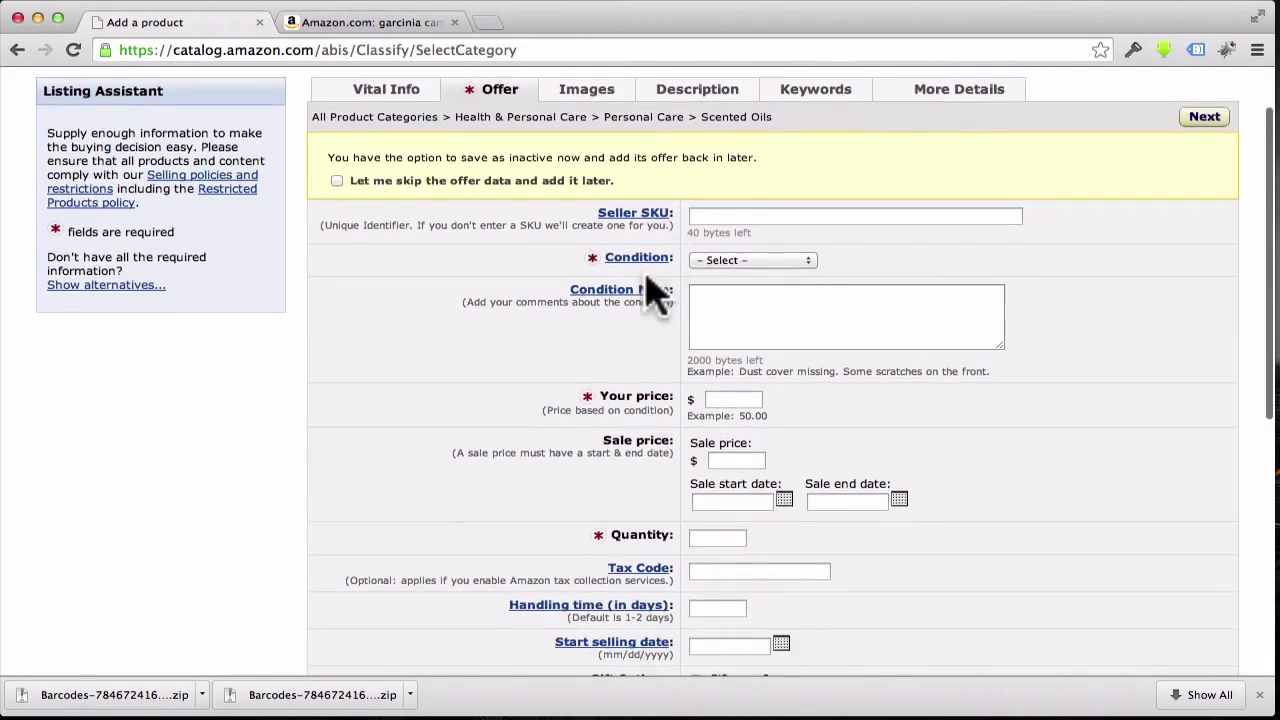
{"action": "left_click", "coordinate": [727, 270]}
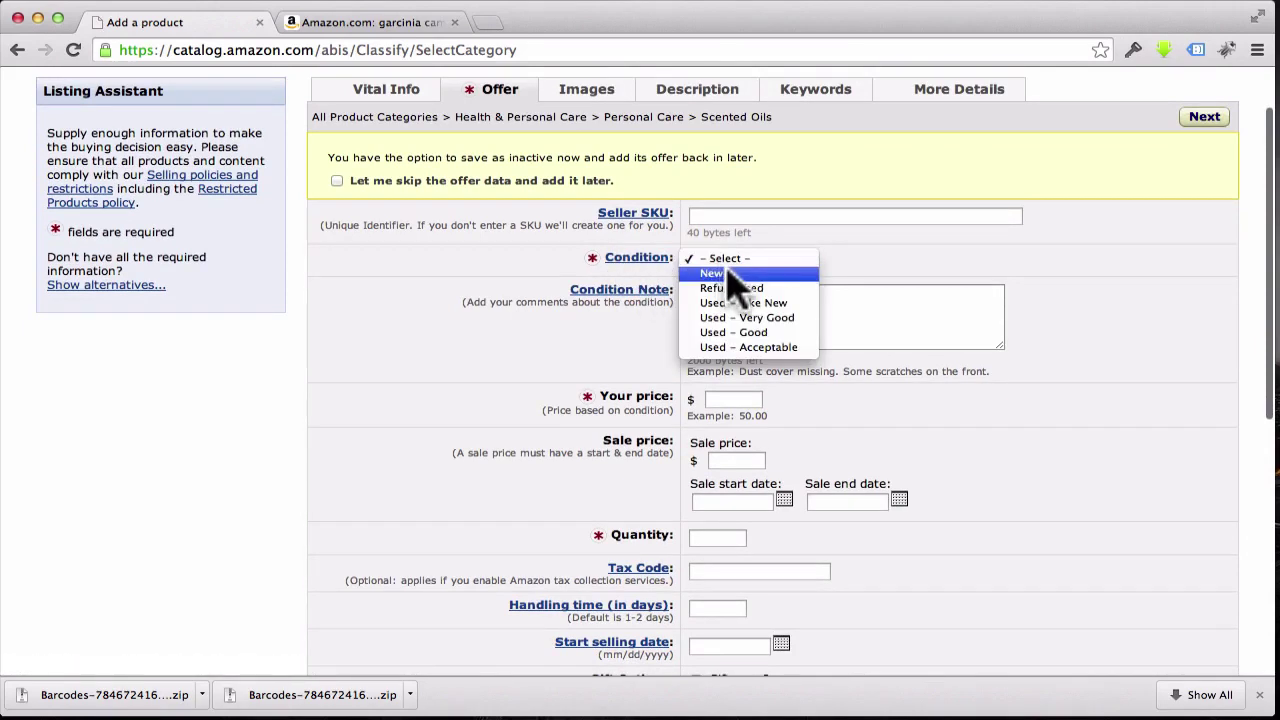
{"action": "left_click", "coordinate": [727, 275]}
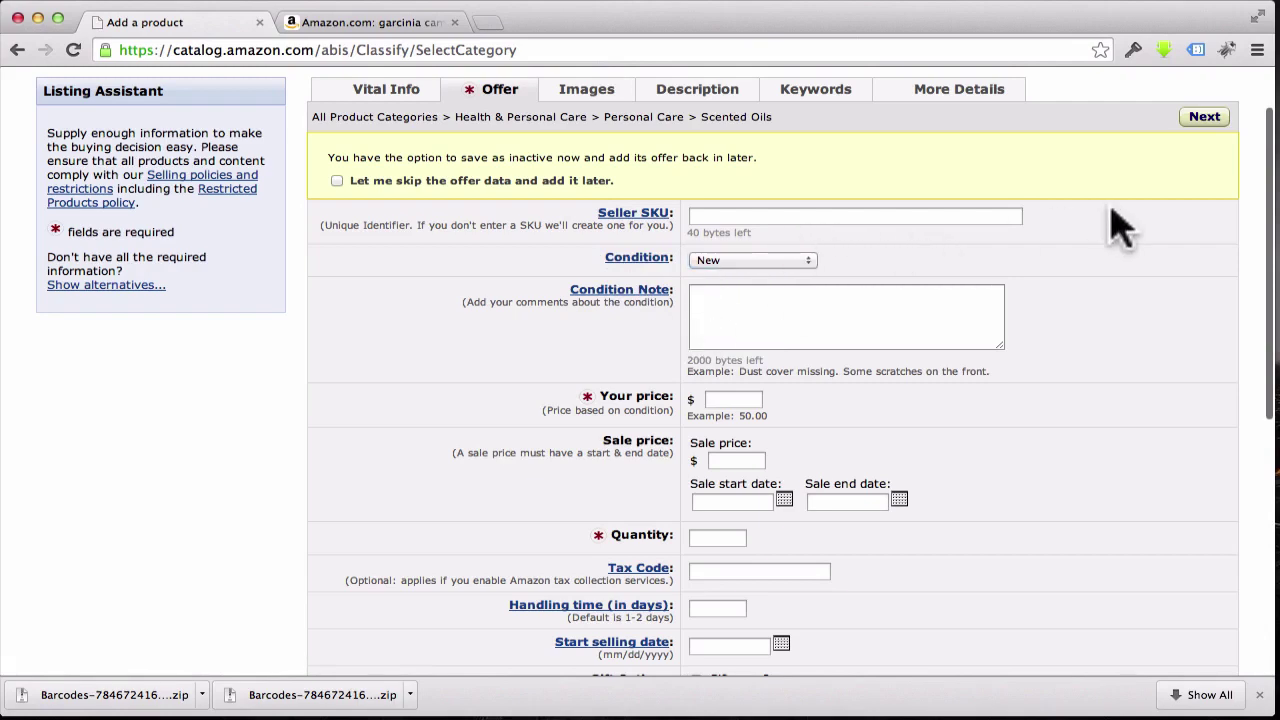
- Set the product's regular price to $59.95 and its sale price to $29.95
{"action": "scroll", "coordinate": [1205, 257], "scroll_direction": "down", "scroll_amount": 3}
{"action": "key", "text": "Tab"}
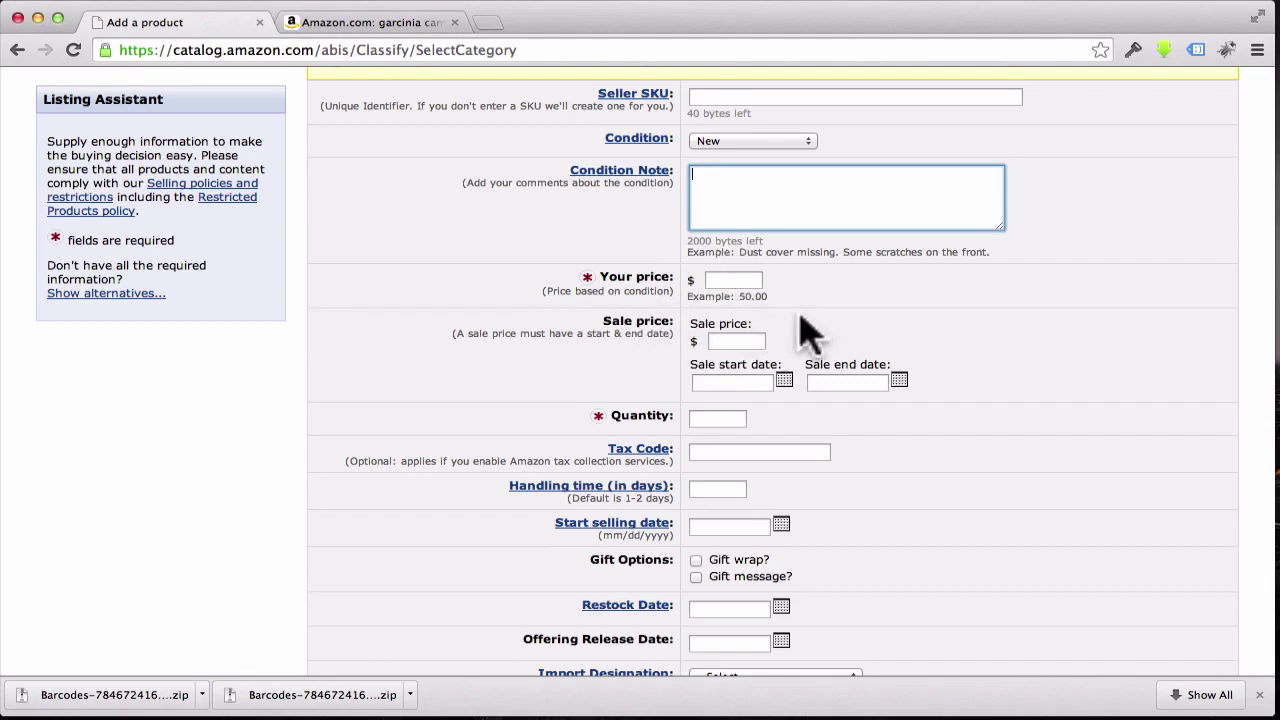
{"action": "scroll", "coordinate": [905, 325], "scroll_direction": "down", "scroll_amount": 1}
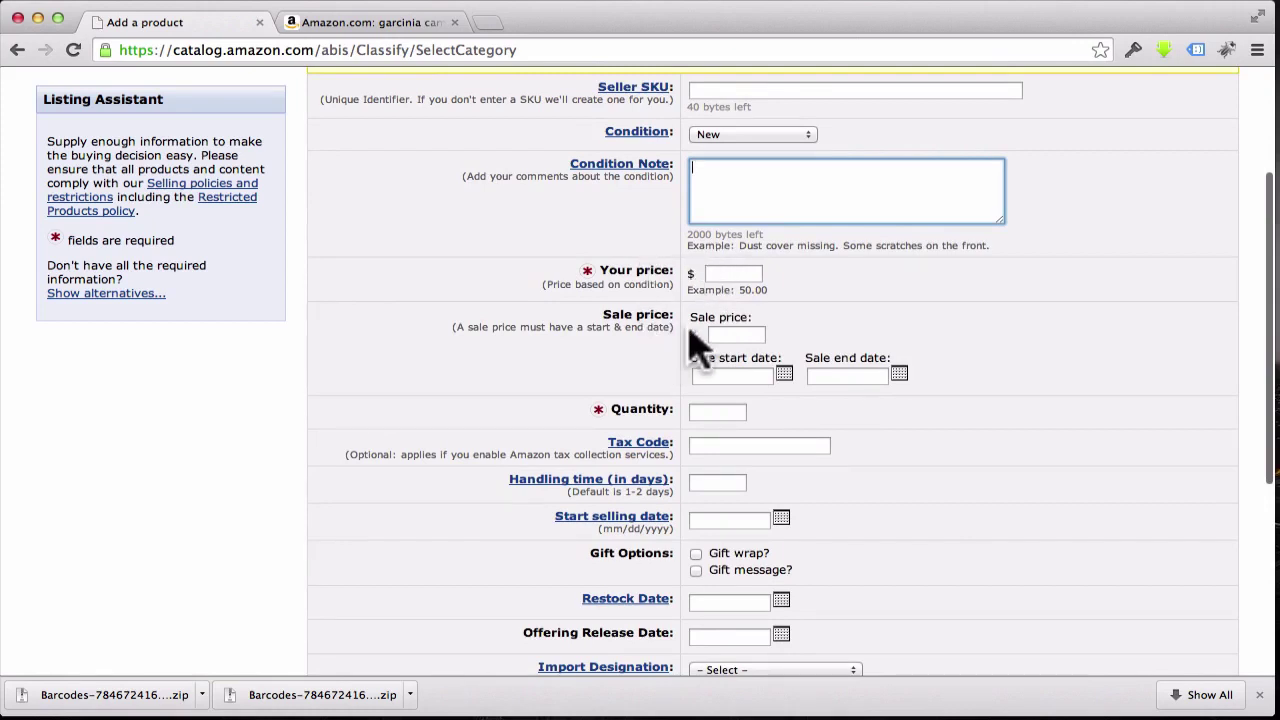
{"action": "scroll", "coordinate": [697, 329], "scroll_direction": "up", "scroll_amount": 1}
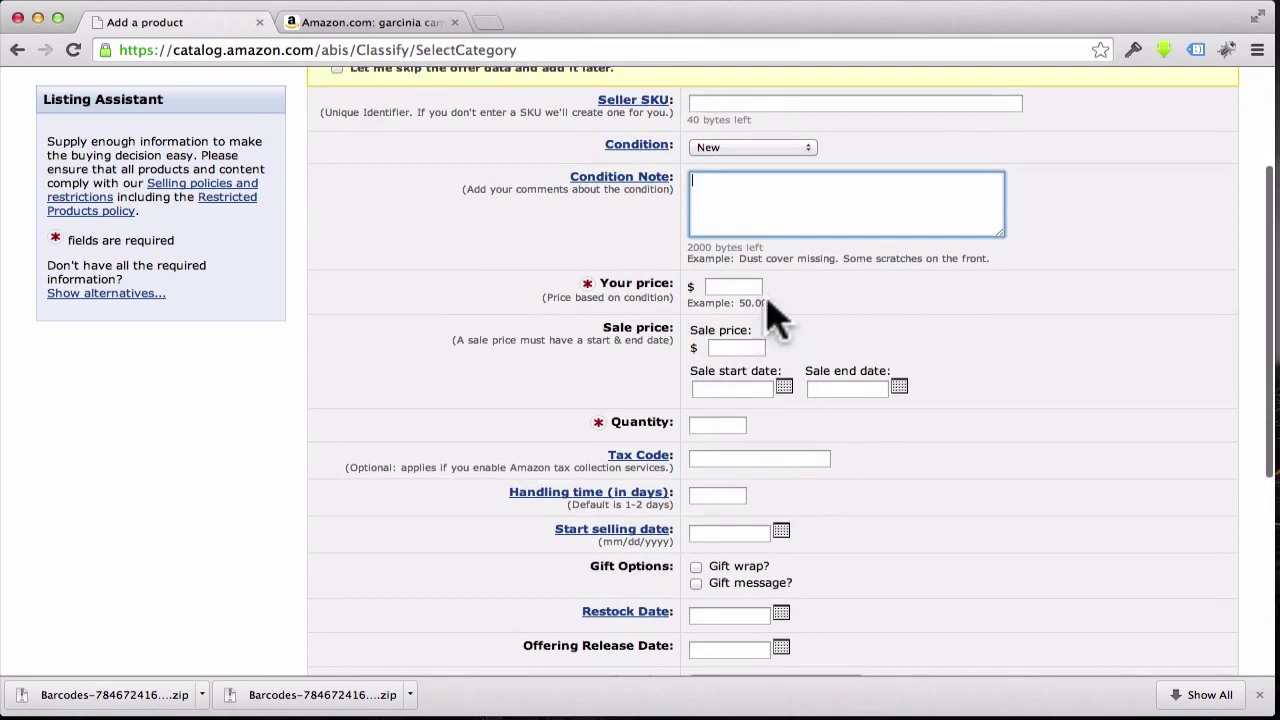
{"action": "left_click", "coordinate": [740, 288]}
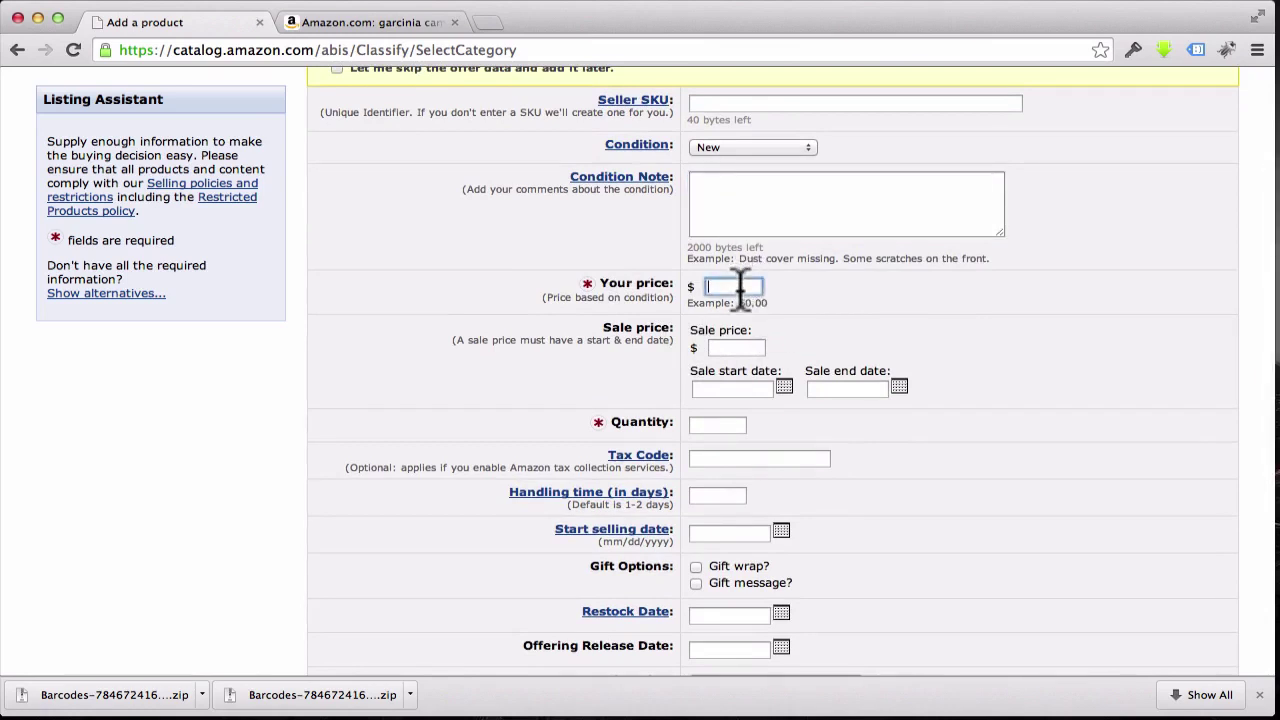
{"action": "type", "text": "59.95"}
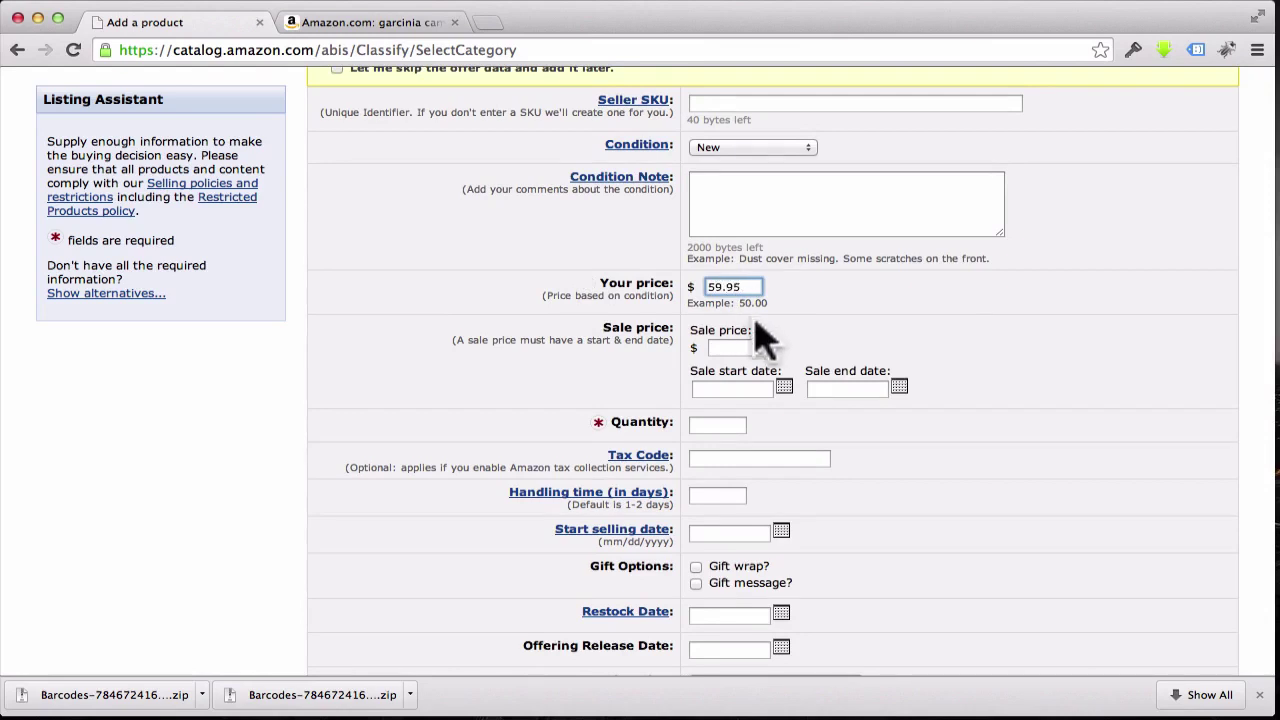
{"action": "left_click", "coordinate": [718, 348]}
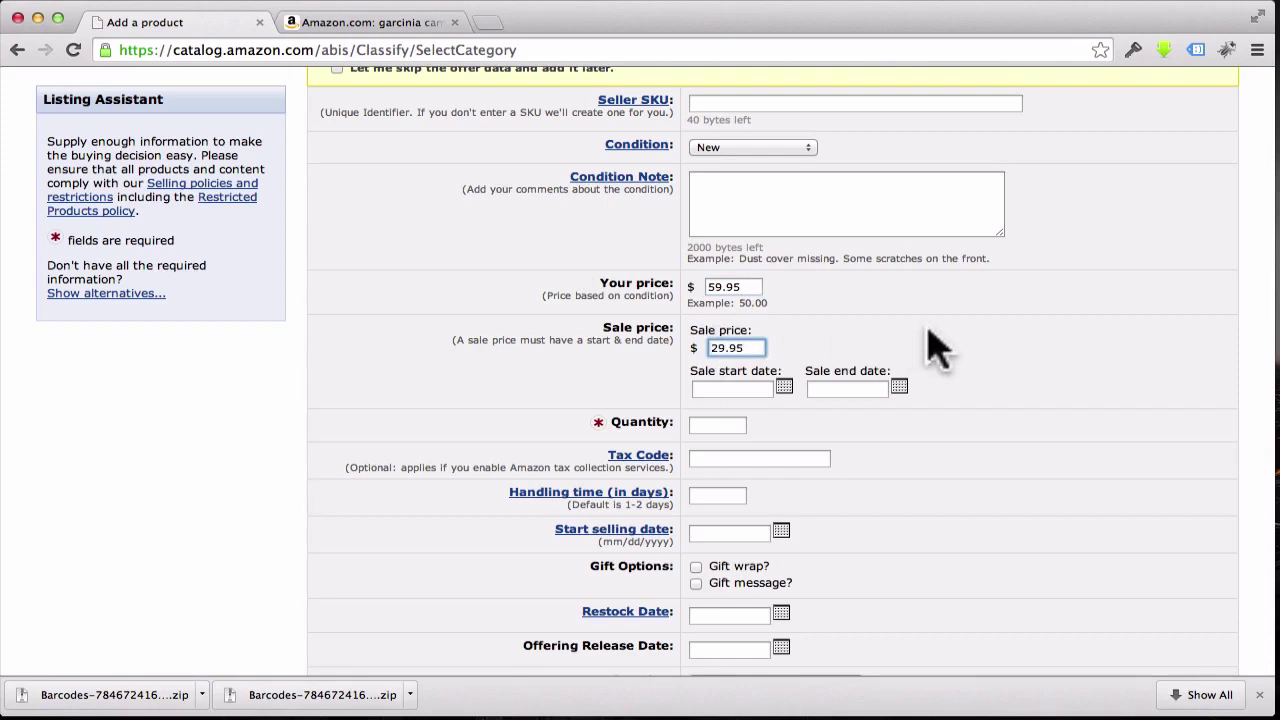
- Set the sale to run from 07/15/2014 to 09/15/2014 and enter a quantity of 50
{"action": "scroll", "coordinate": [805, 300], "scroll_direction": "down", "scroll_amount": 1}
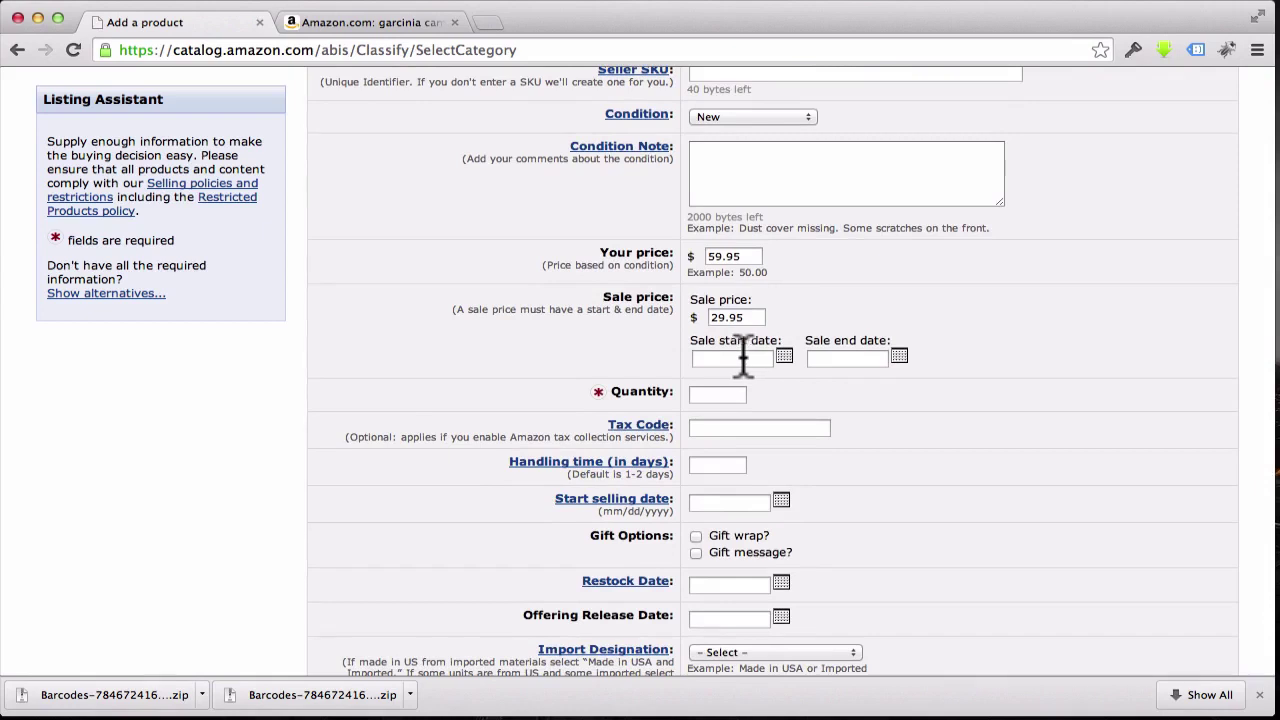
{"action": "left_click", "coordinate": [784, 356]}
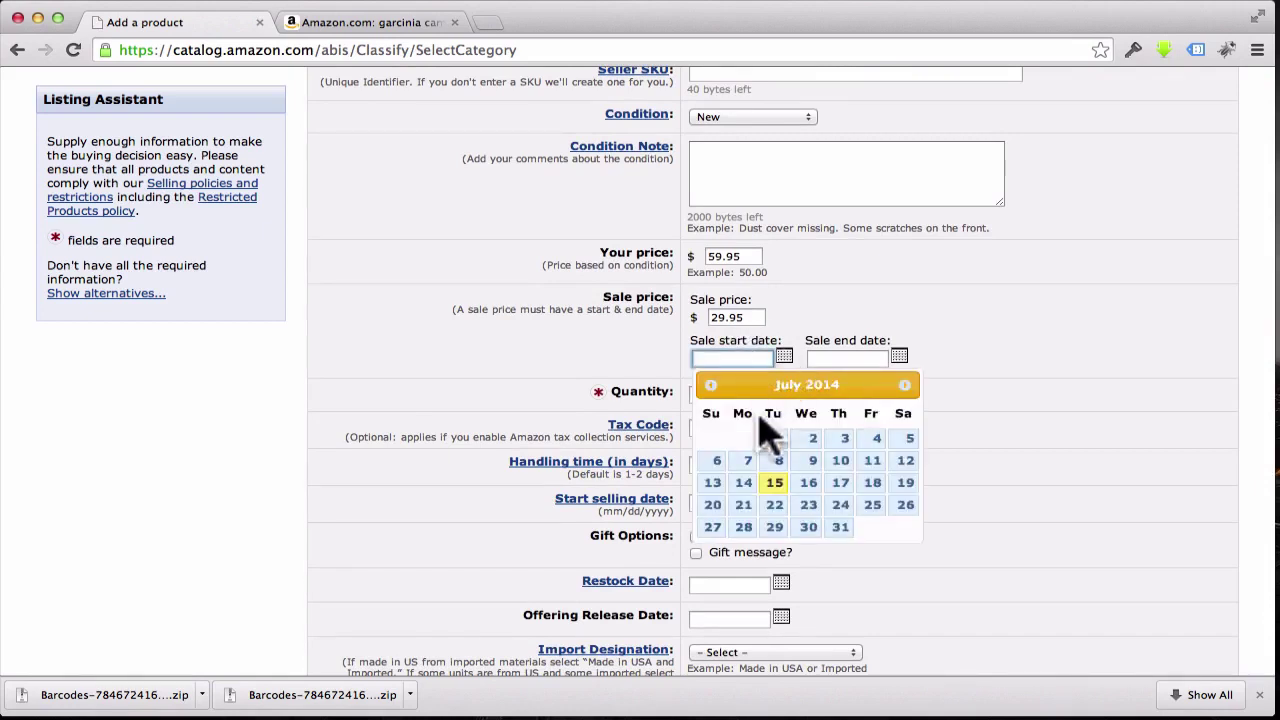
{"action": "left_click", "coordinate": [780, 482]}
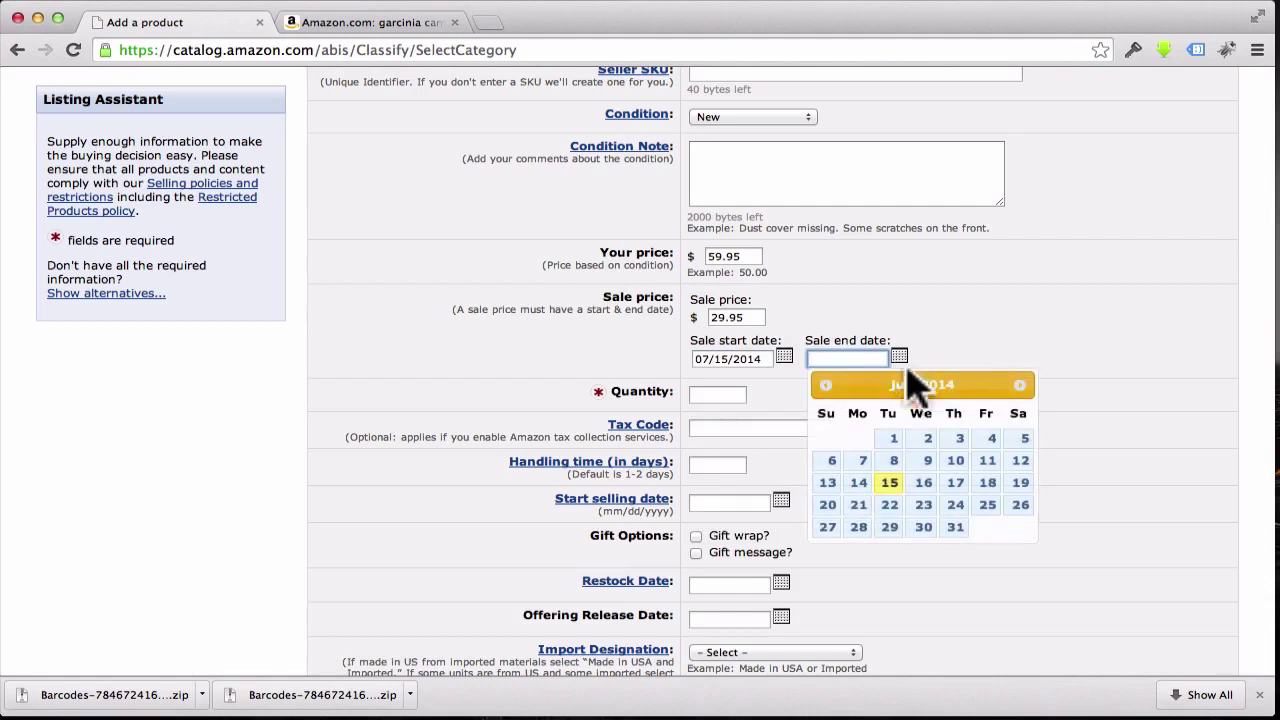
{"action": "left_click", "coordinate": [1018, 386]}
{"action": "left_click", "coordinate": [1019, 386]}
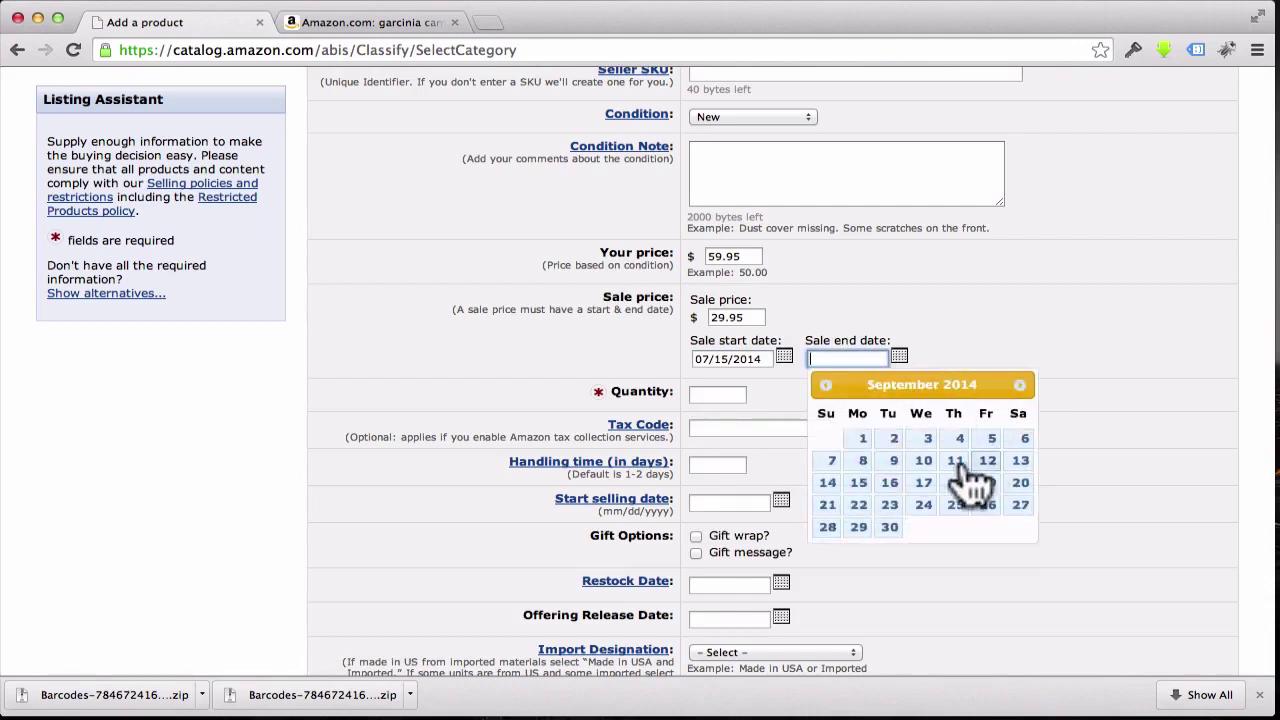
{"action": "left_click", "coordinate": [859, 483]}
{"action": "scroll", "coordinate": [1000, 429], "scroll_direction": "down", "scroll_amount": 3}
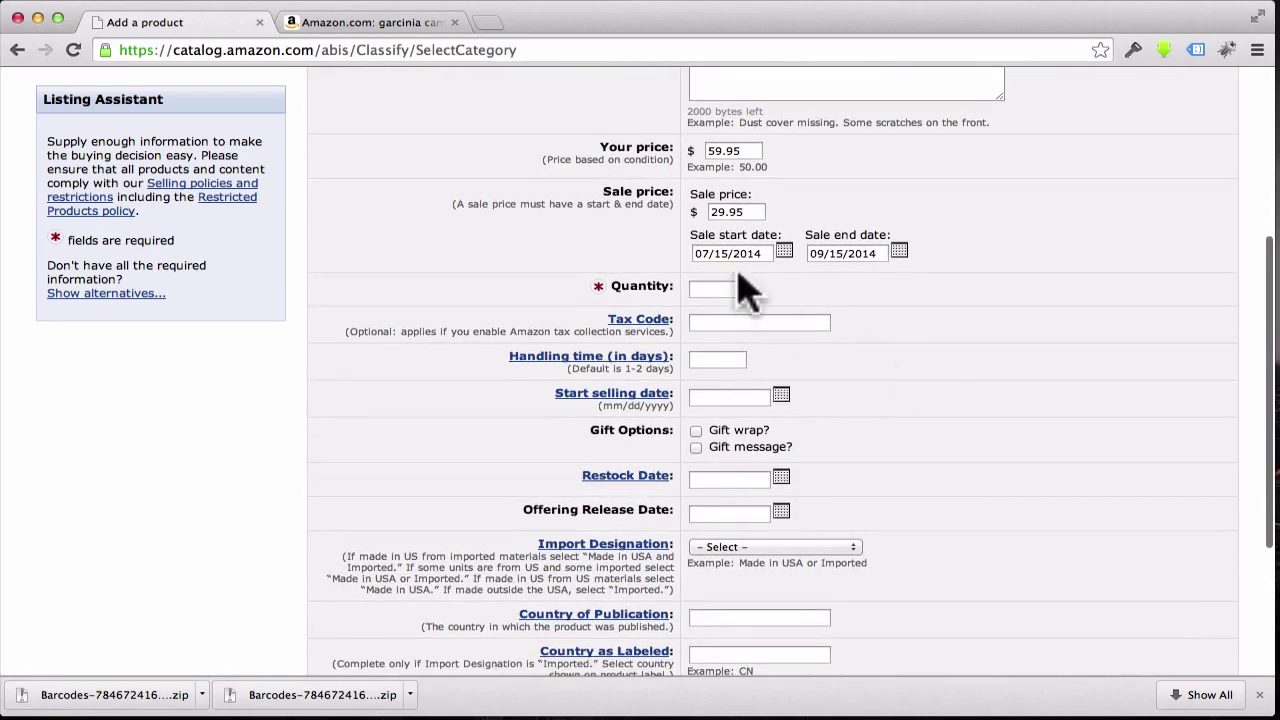
{"action": "left_click", "coordinate": [706, 288]}
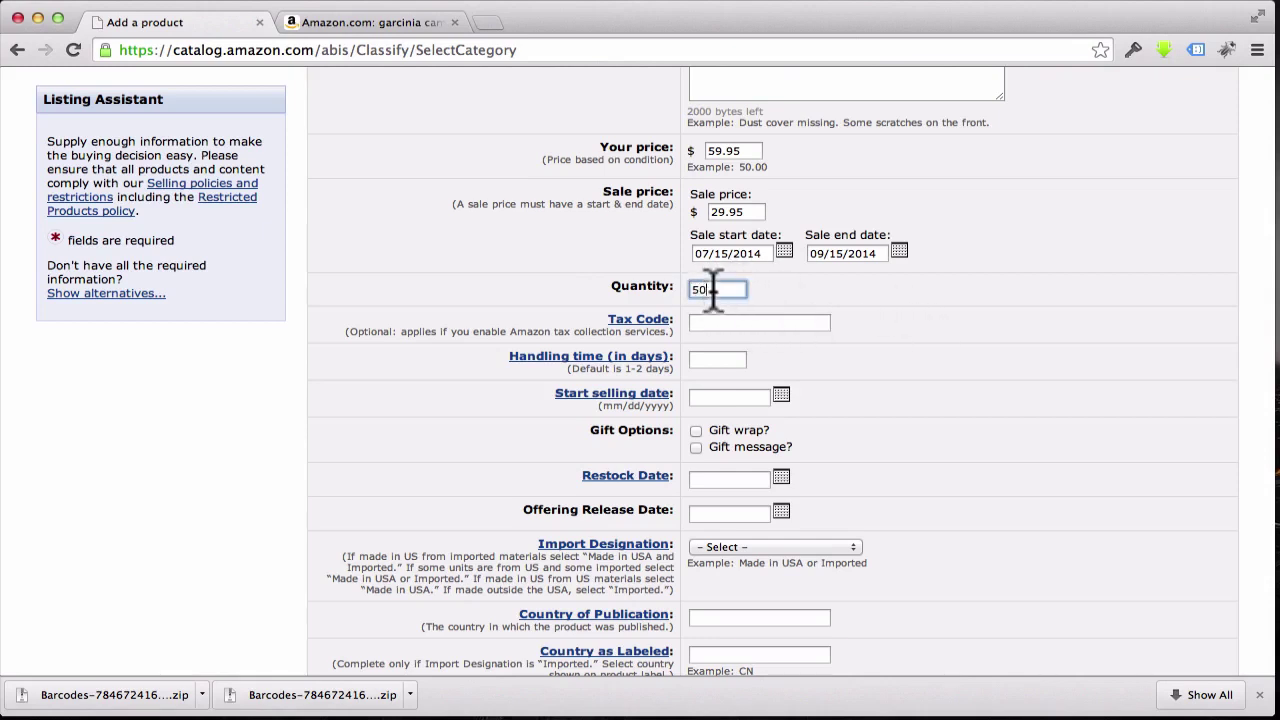
- Set the product's import designation to Made in USA
{"action": "scroll", "coordinate": [716, 298], "scroll_direction": "down", "scroll_amount": 2}
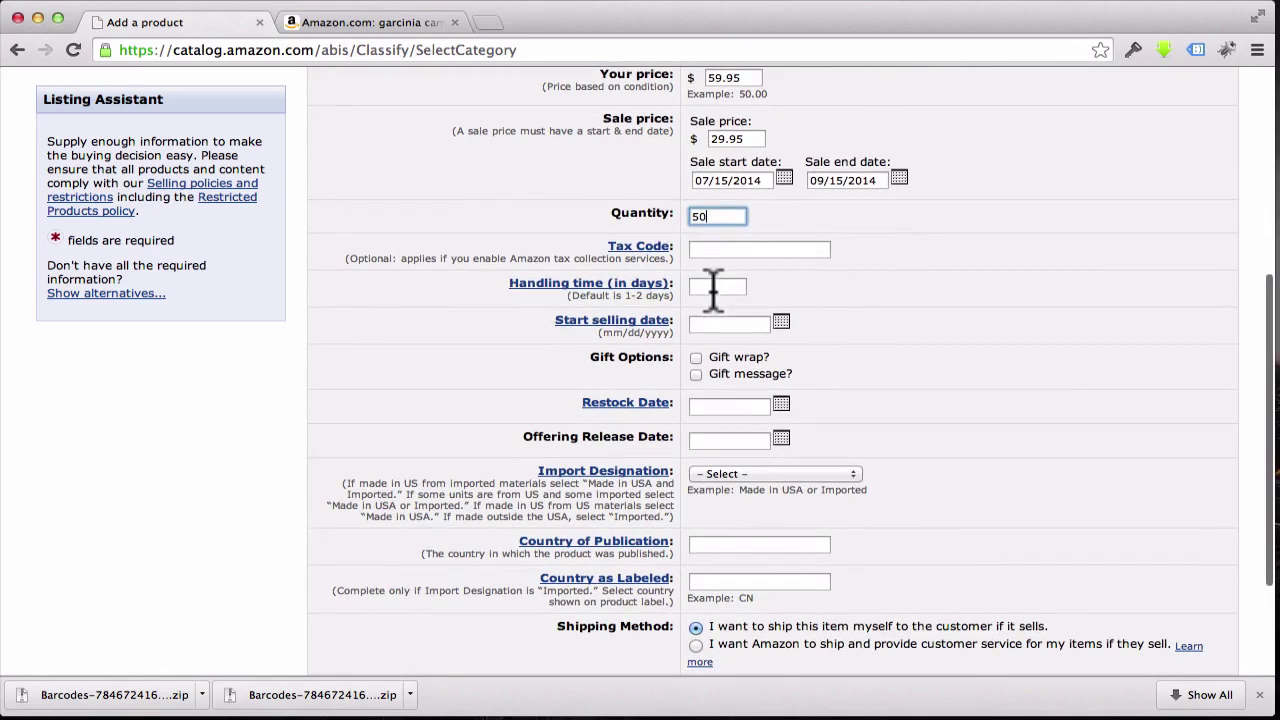
{"action": "scroll", "coordinate": [786, 210], "scroll_direction": "down", "scroll_amount": 2}
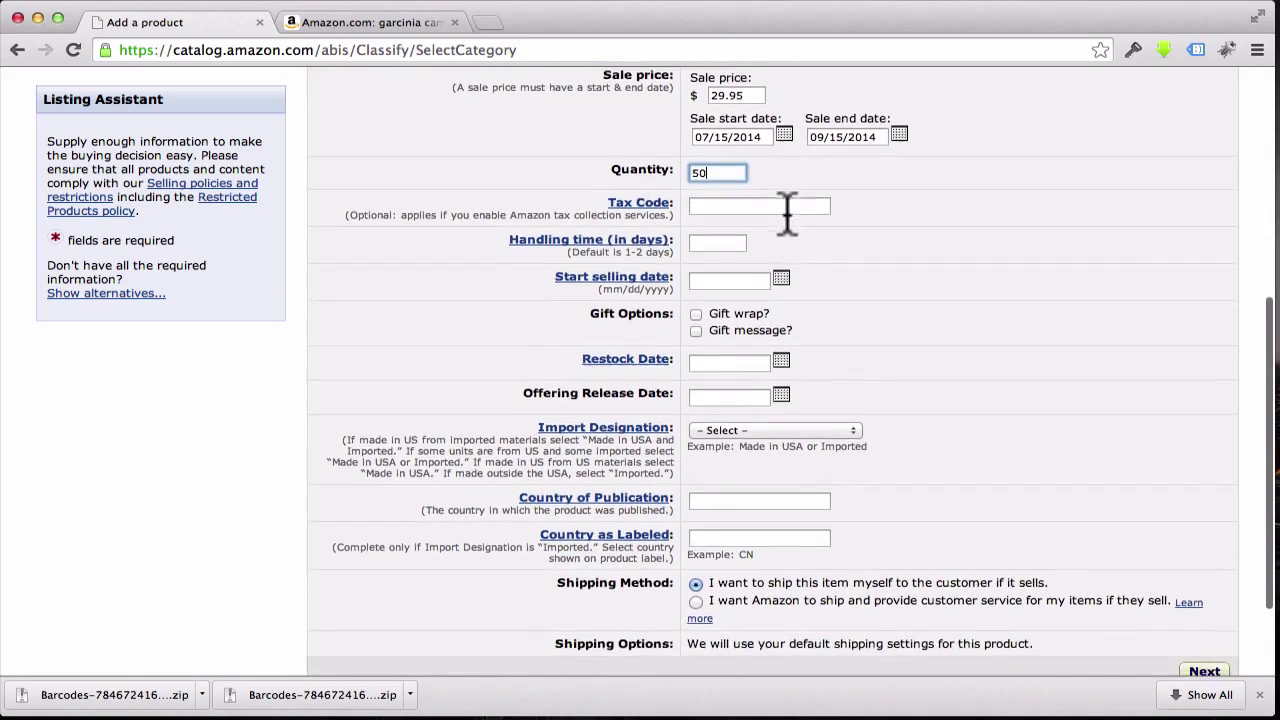
{"action": "scroll", "coordinate": [786, 245], "scroll_direction": "down", "scroll_amount": 3}
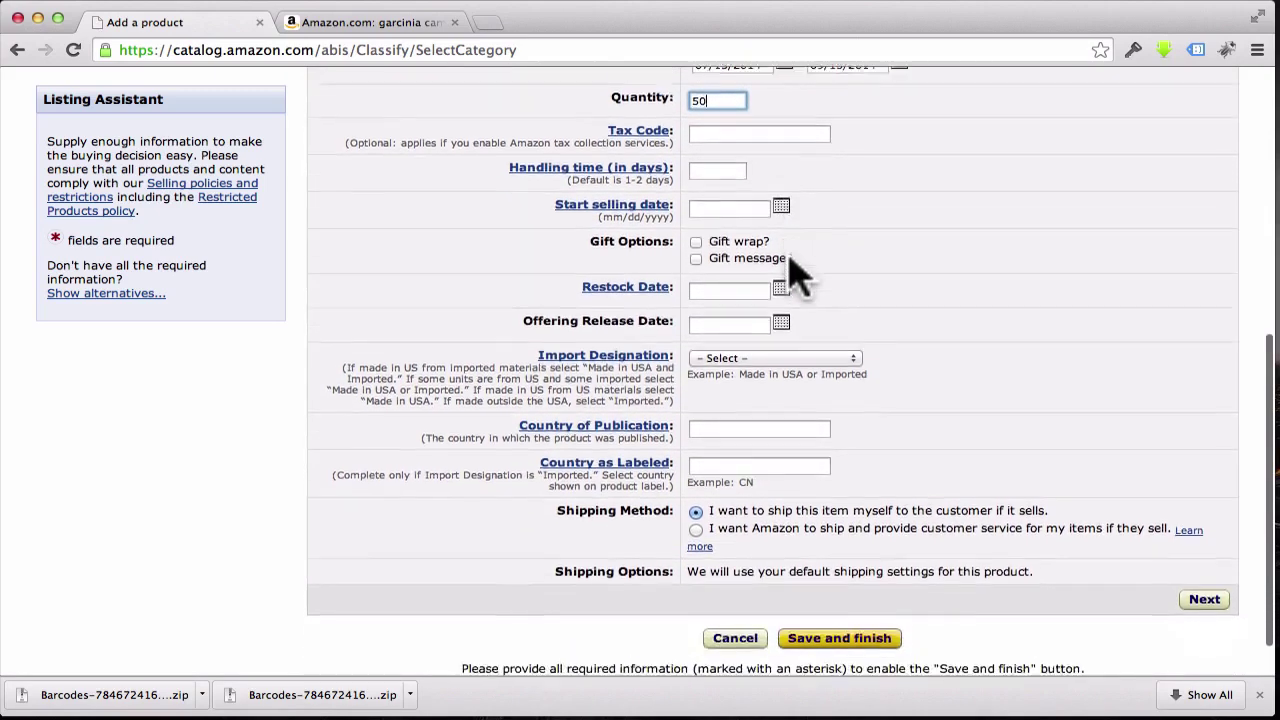
{"action": "left_click", "coordinate": [534, 349]}
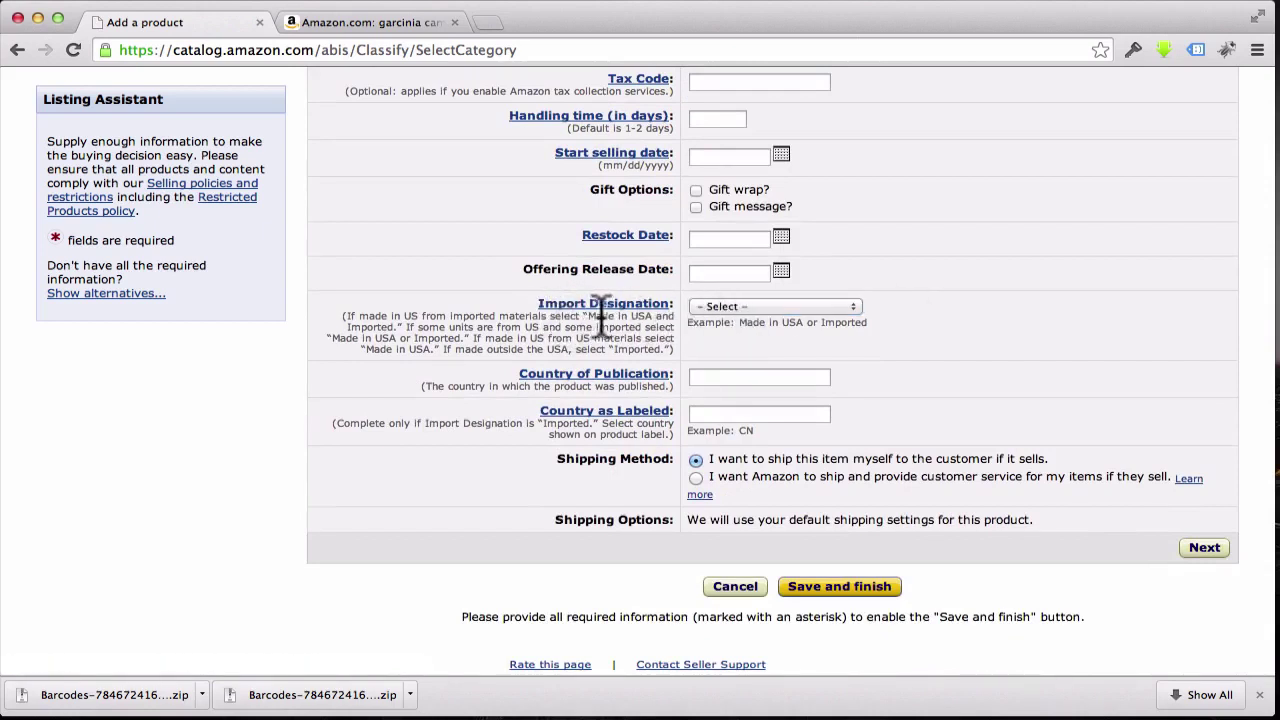
{"action": "left_click", "coordinate": [745, 308]}
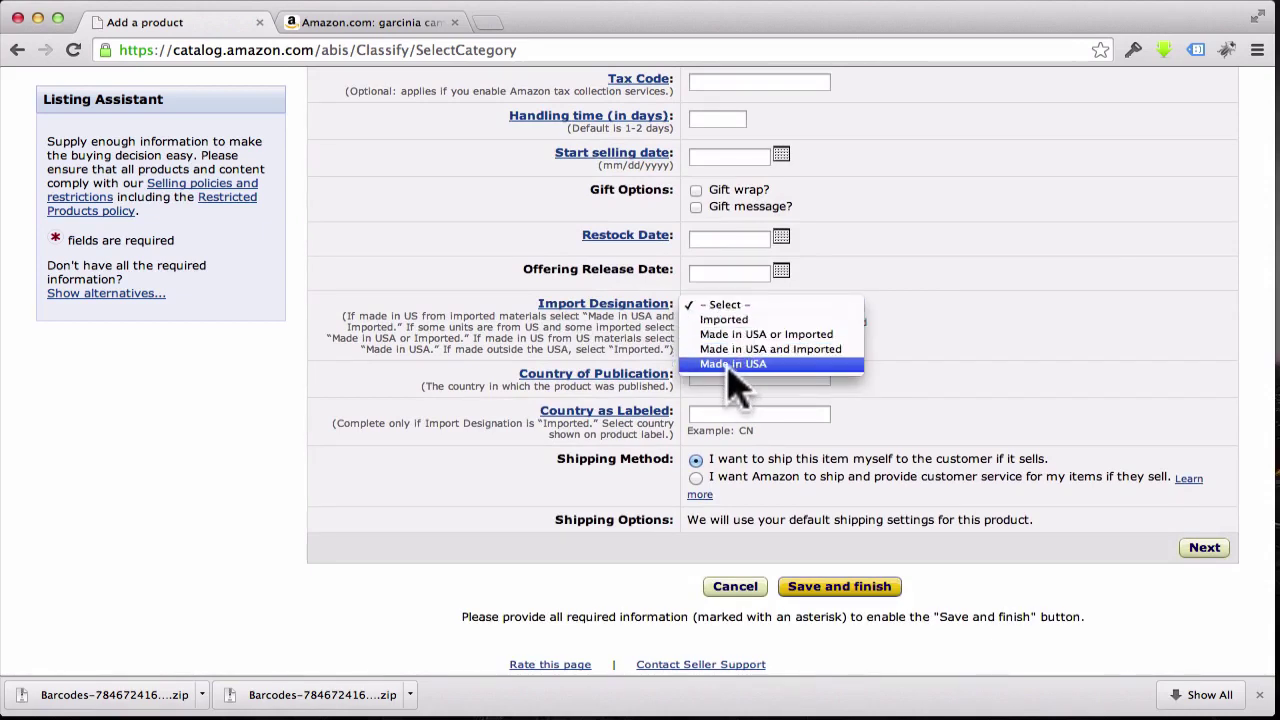
{"action": "left_click", "coordinate": [735, 364]}
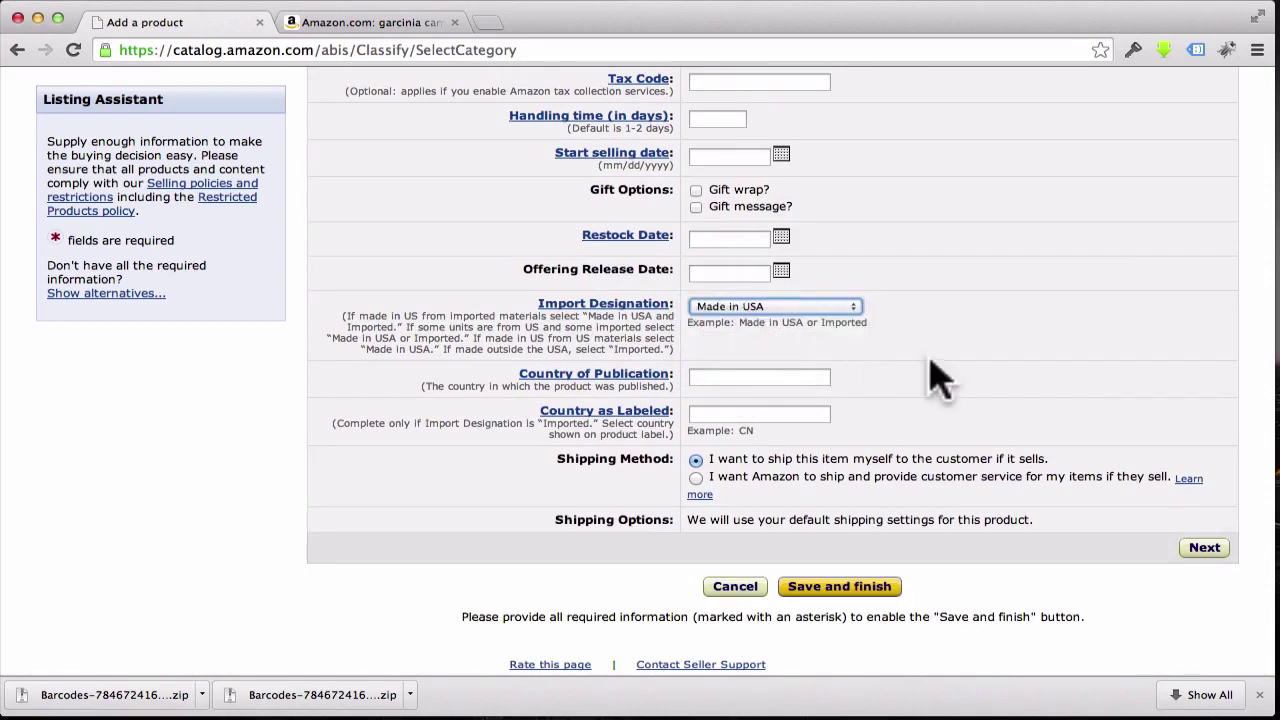
{"action": "left_click", "coordinate": [727, 300]}
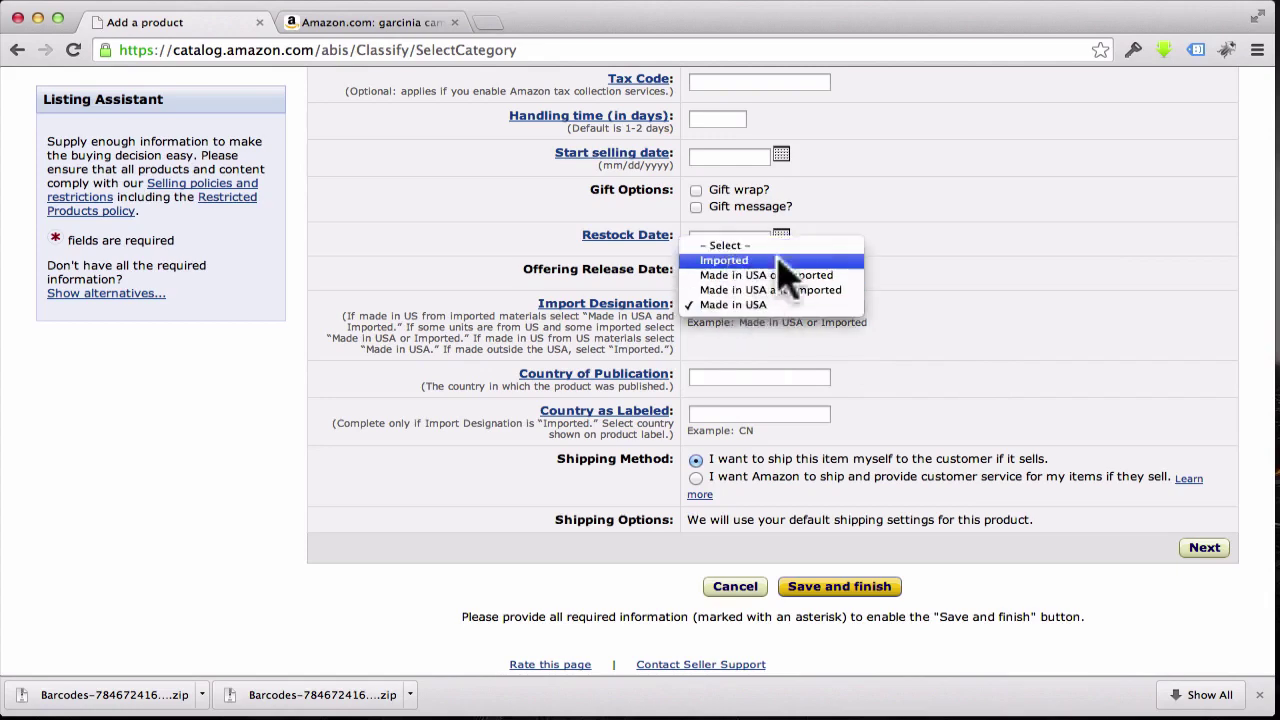
{"action": "left_click", "coordinate": [923, 300]}
- Set both the Country of Publication and the Country as Labeled to United States
{"action": "scroll", "coordinate": [920, 310], "scroll_direction": "down", "scroll_amount": 1}
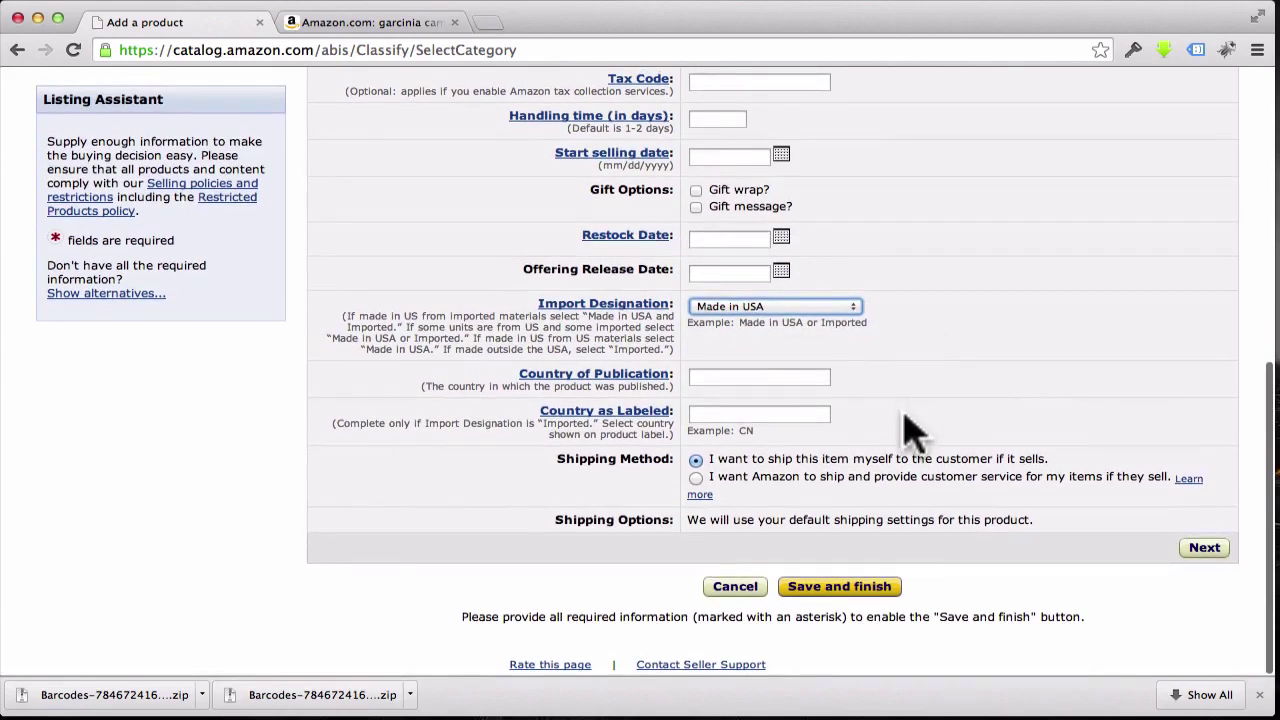
{"action": "left_click", "coordinate": [732, 375]}
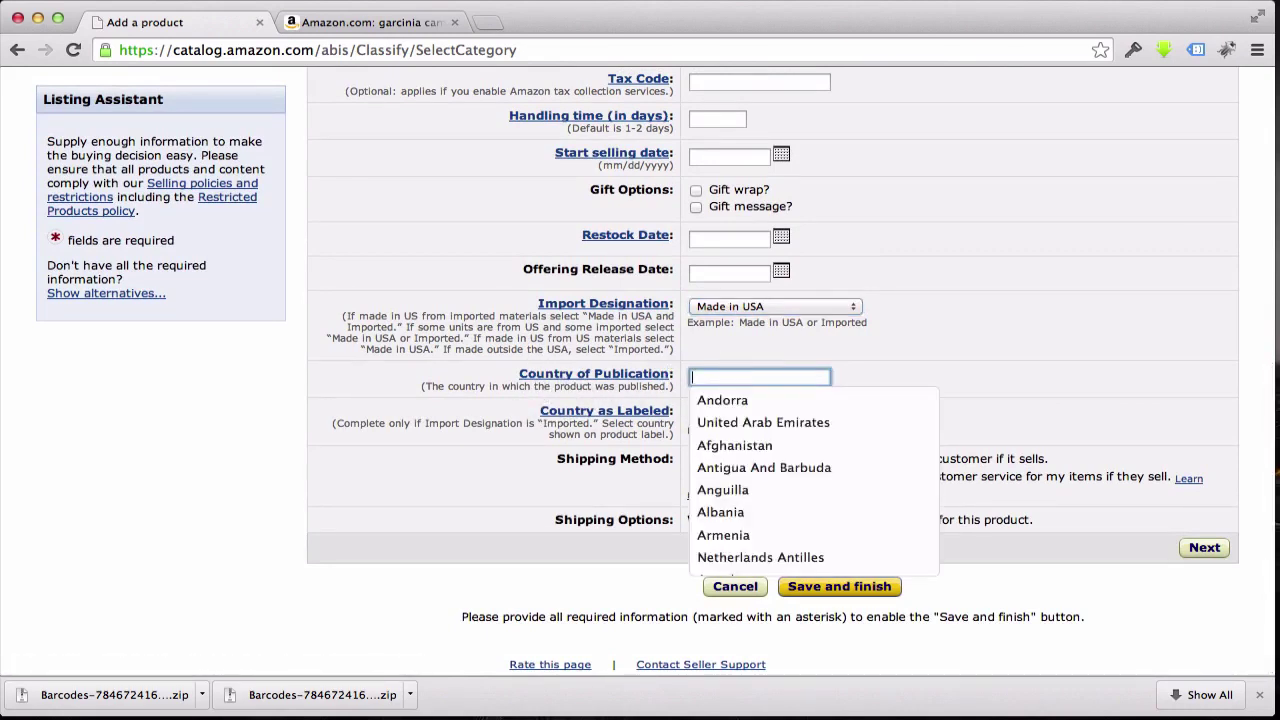
{"action": "type", "text": "Uni"}
{"action": "left_click", "coordinate": [730, 489]}
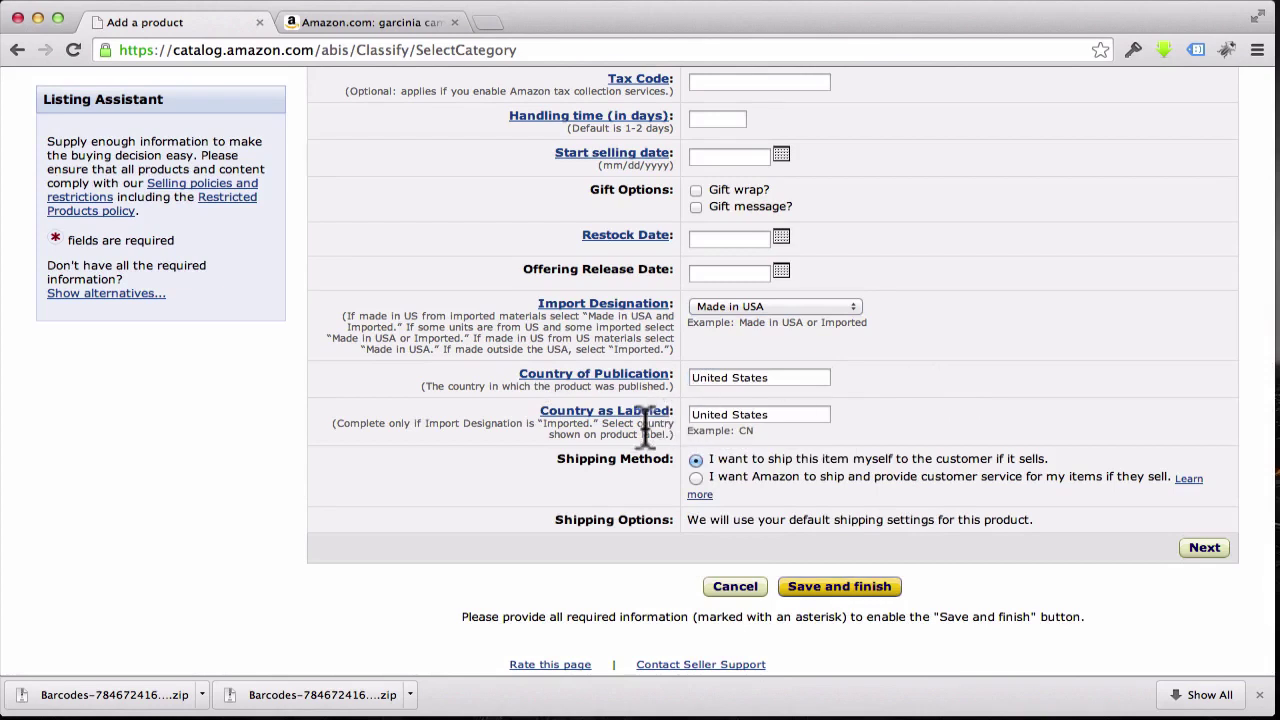
- Choose to have Amazon ship and provide customer service for the item, and have this shipping setting remembered for next time
{"action": "left_click_drag", "start_coordinate": [578, 459], "coordinate": [645, 462]}
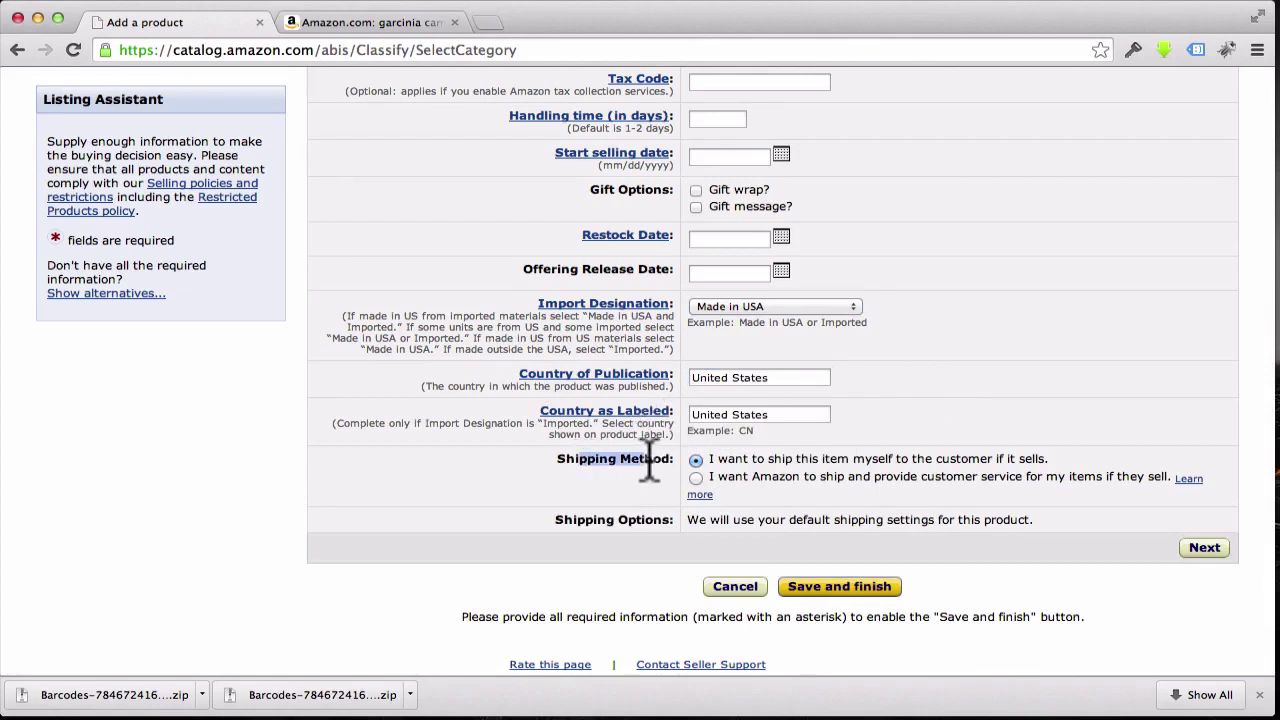
{"action": "left_click", "coordinate": [752, 466]}
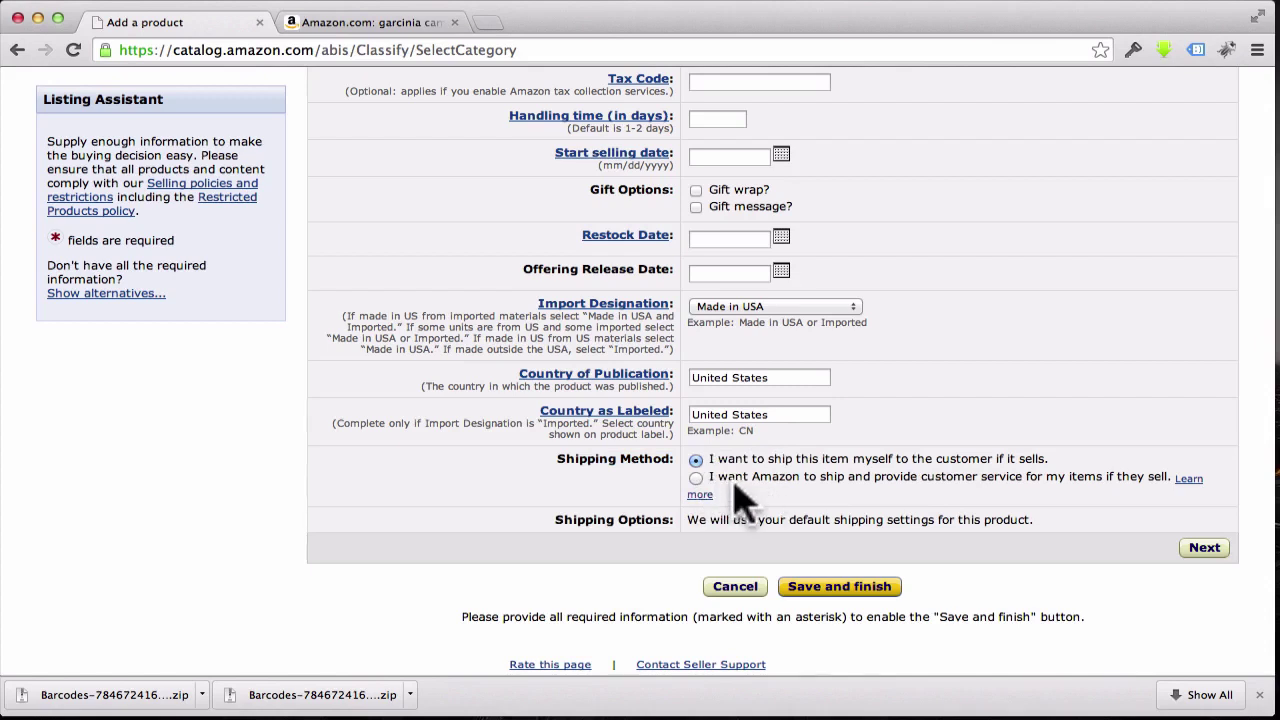
{"action": "left_click", "coordinate": [696, 479]}
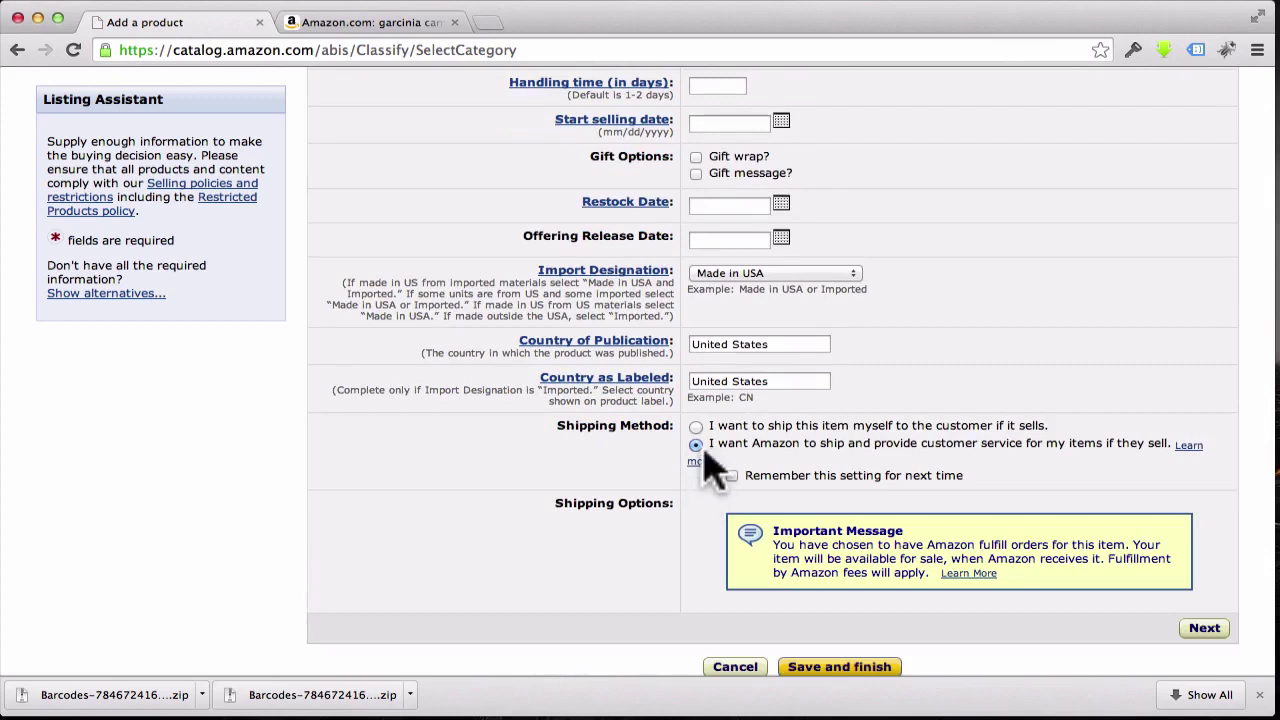
{"action": "left_click_drag", "start_coordinate": [789, 443], "coordinate": [1206, 437]}
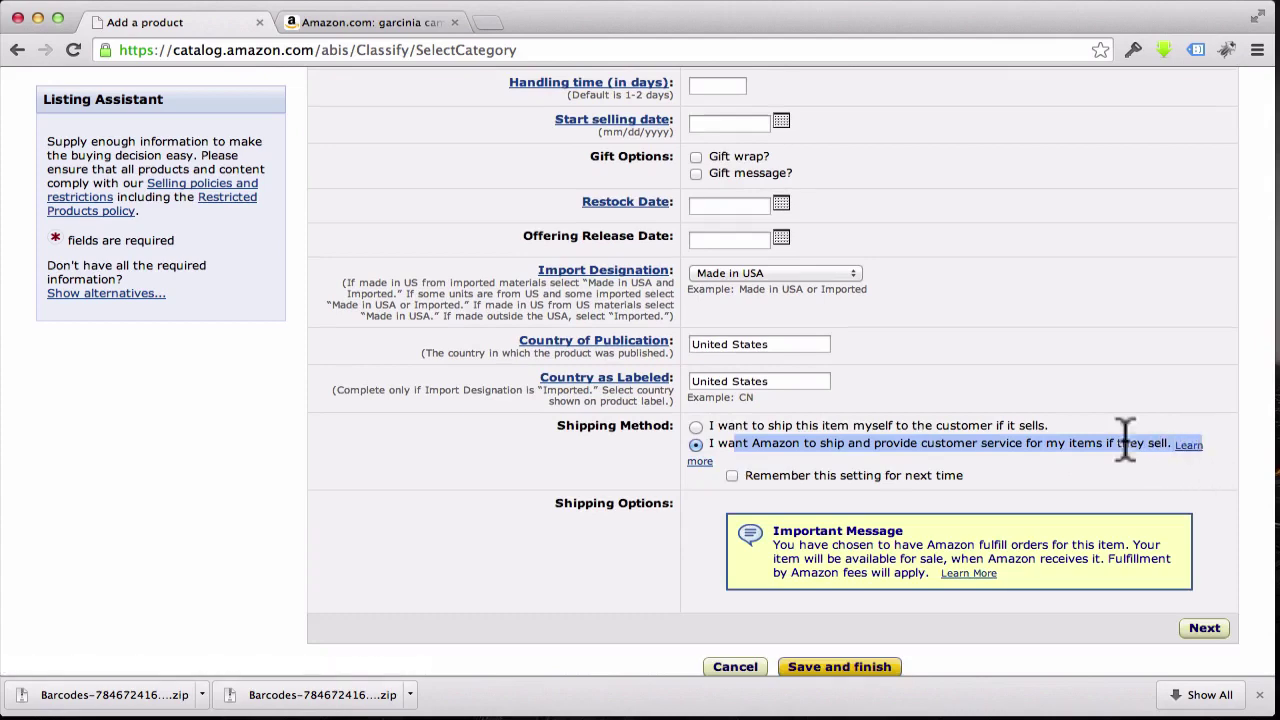
{"action": "scroll", "coordinate": [810, 445], "scroll_direction": "down", "scroll_amount": 1}
{"action": "scroll", "coordinate": [810, 445], "scroll_direction": "down", "scroll_amount": 3}
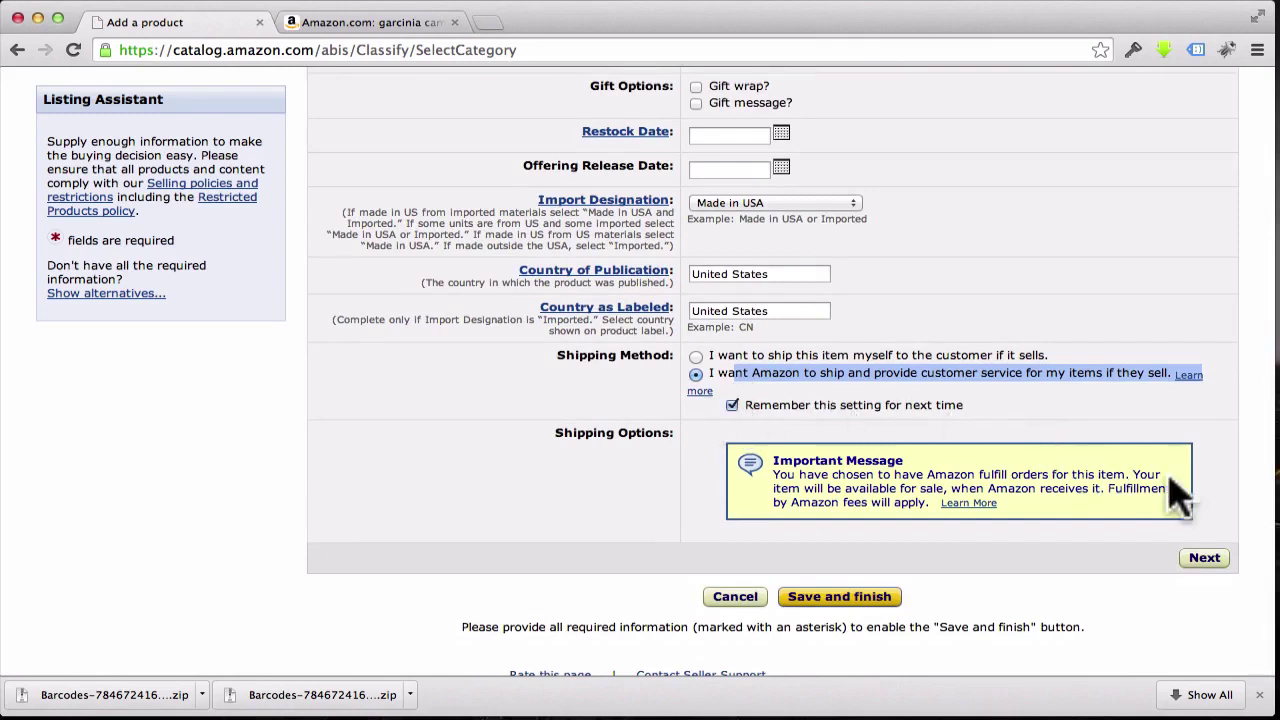
- Review the completed offer details, then save and finish the product listing
{"action": "left_click", "coordinate": [1205, 560]}
{"action": "scroll", "coordinate": [651, 320], "scroll_direction": "up", "scroll_amount": 3}
{"action": "scroll", "coordinate": [735, 318], "scroll_direction": "up", "scroll_amount": 4}
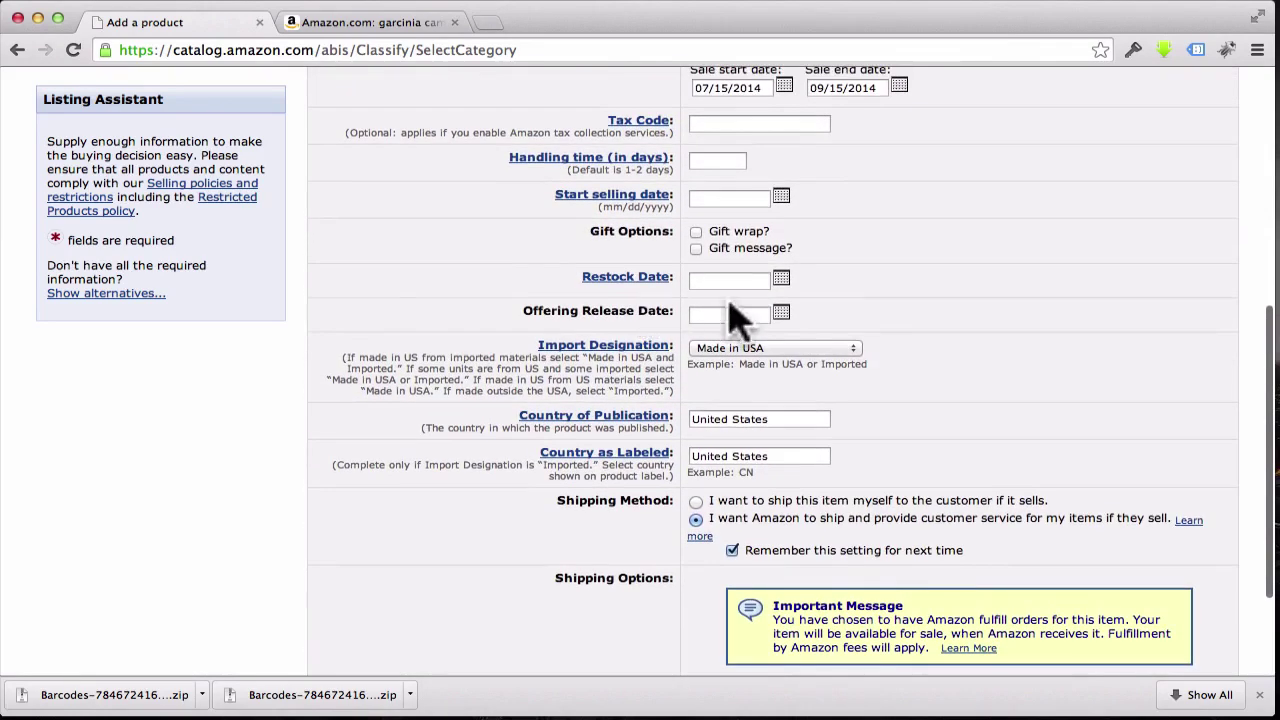
{"action": "scroll", "coordinate": [735, 318], "scroll_direction": "up", "scroll_amount": 7}
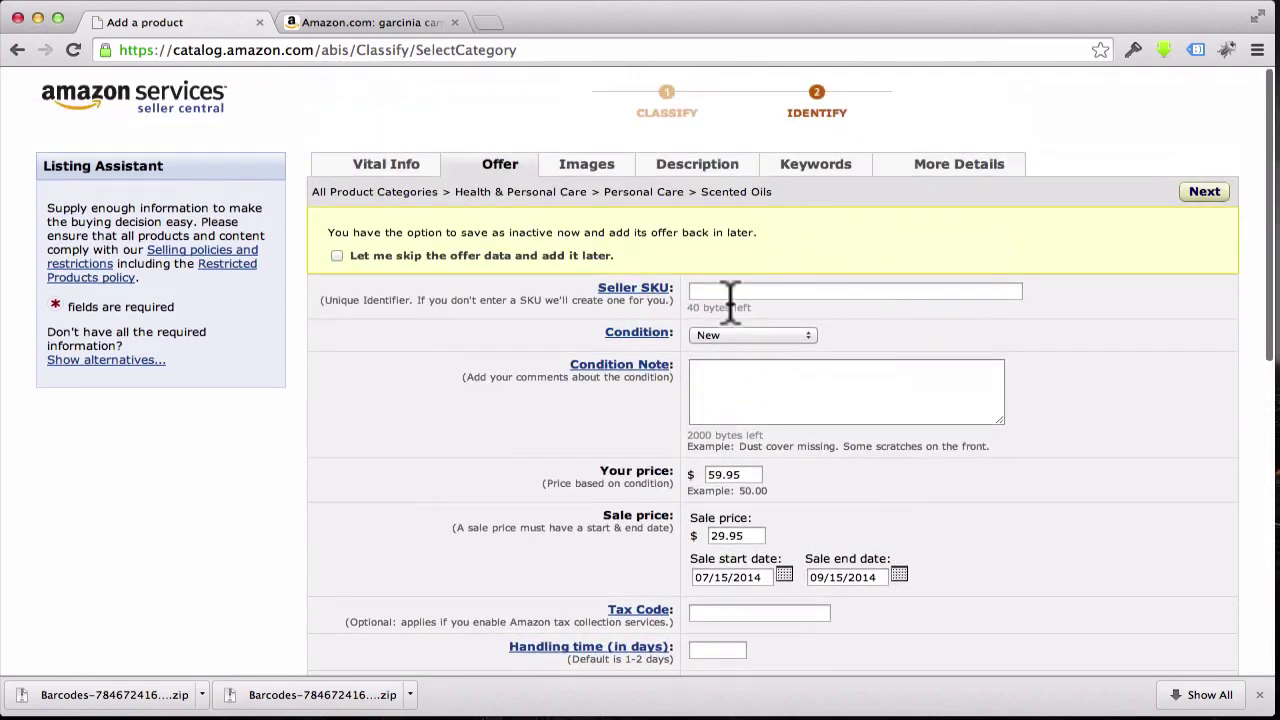
{"action": "scroll", "coordinate": [1057, 366], "scroll_direction": "down", "scroll_amount": 15}
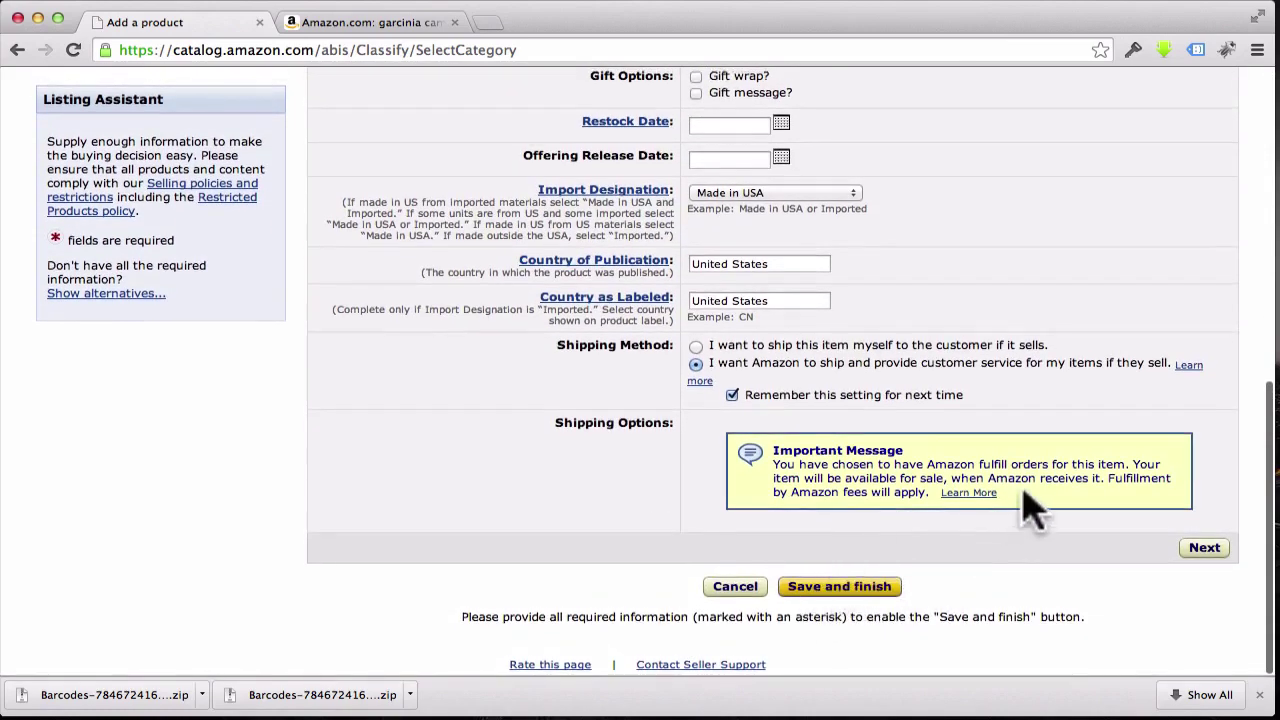
{"action": "scroll", "coordinate": [1001, 375], "scroll_direction": "up", "scroll_amount": 15}
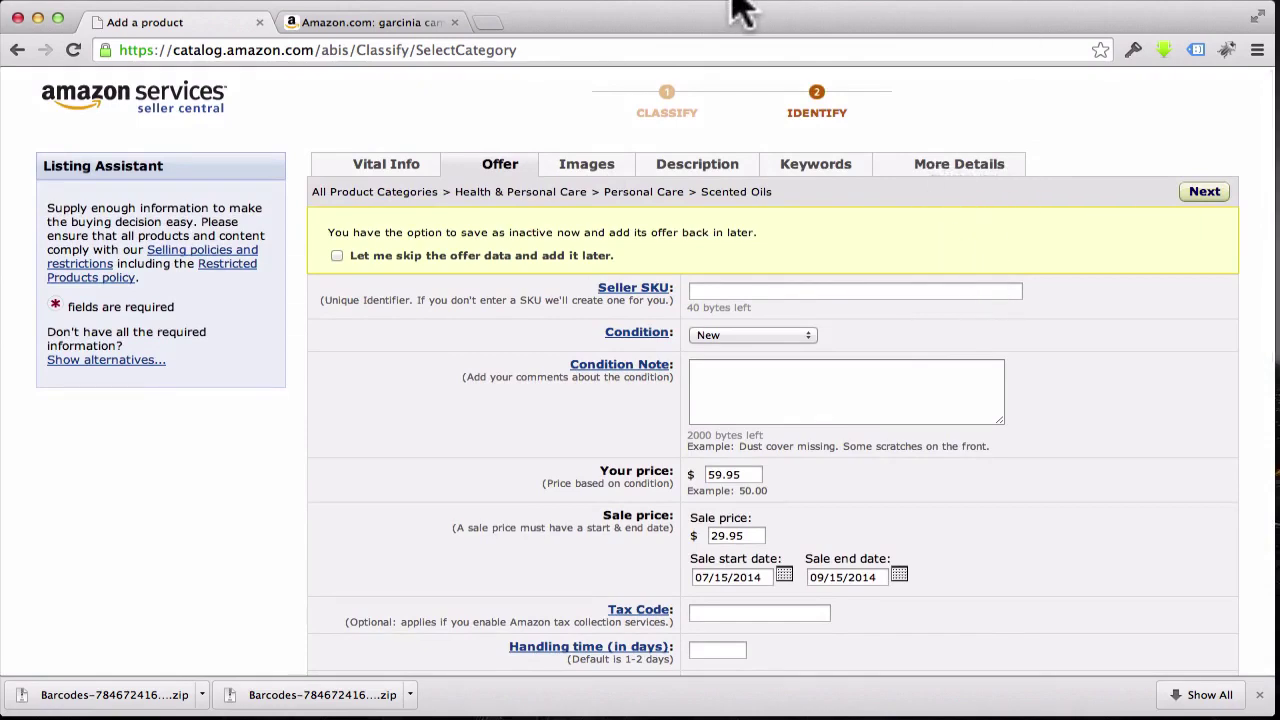
{"action": "scroll", "coordinate": [814, 400], "scroll_direction": "down", "scroll_amount": 10}
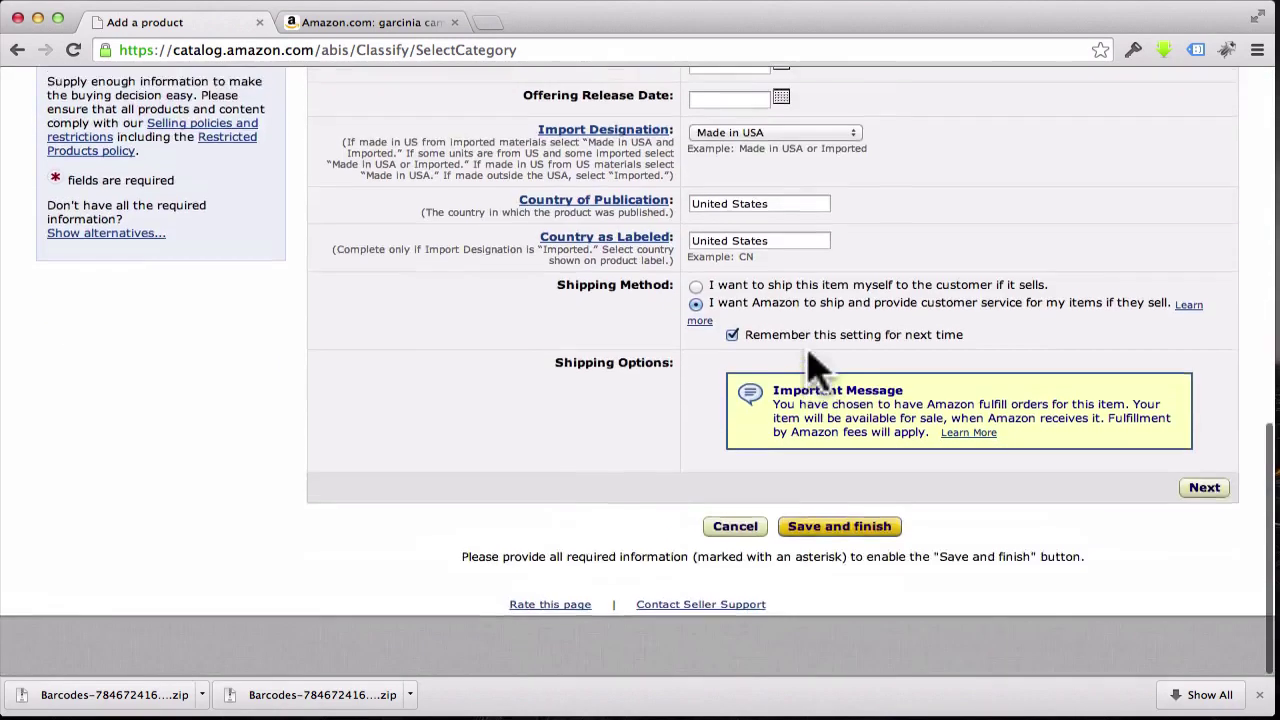
{"action": "left_click", "coordinate": [845, 588]}
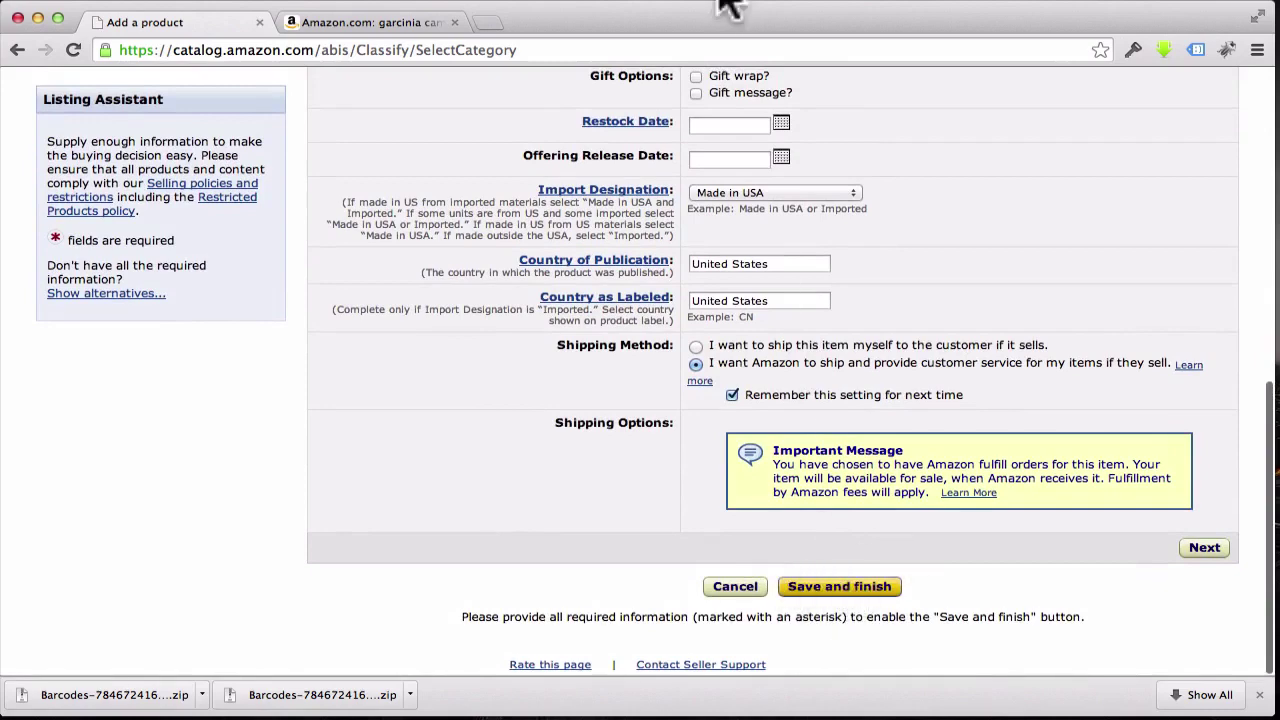
{"action": "scroll", "coordinate": [1035, 205], "scroll_direction": "up", "scroll_amount": 1}
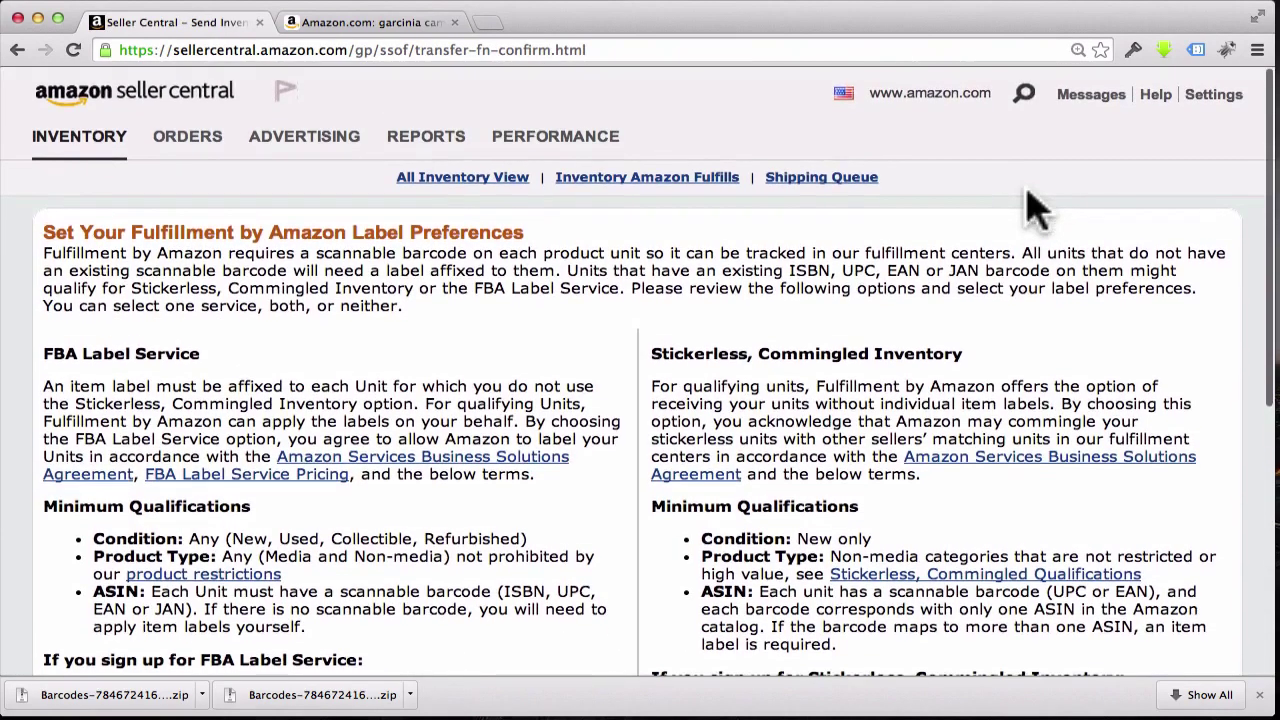